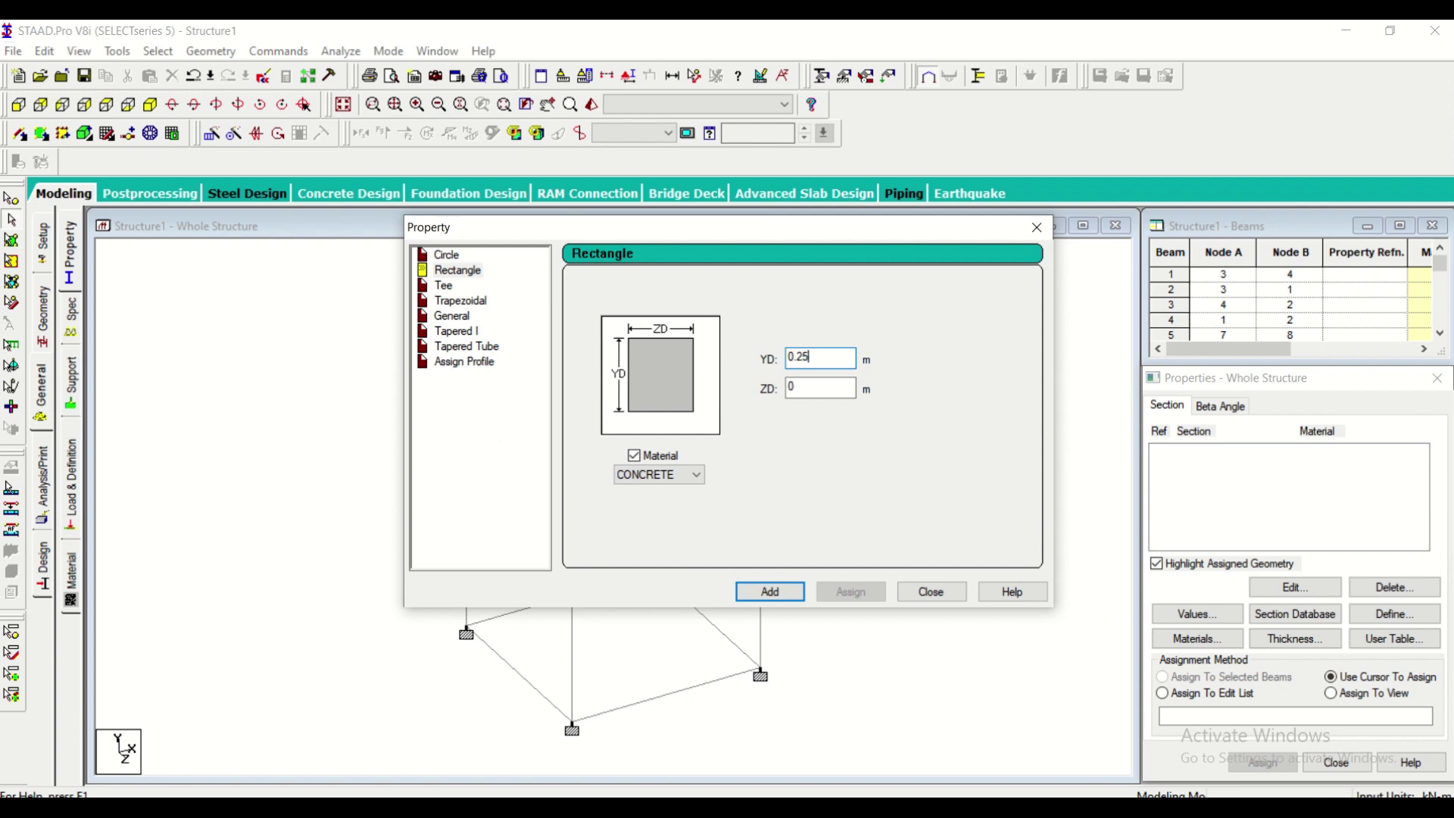
Add a rectangular concrete section property with YD and ZD both 0.25 m
{"action": "key", "text": "Tab"}
{"action": "type", "text": "0.25"}
{"action": "left_click", "coordinate": [783, 591]}
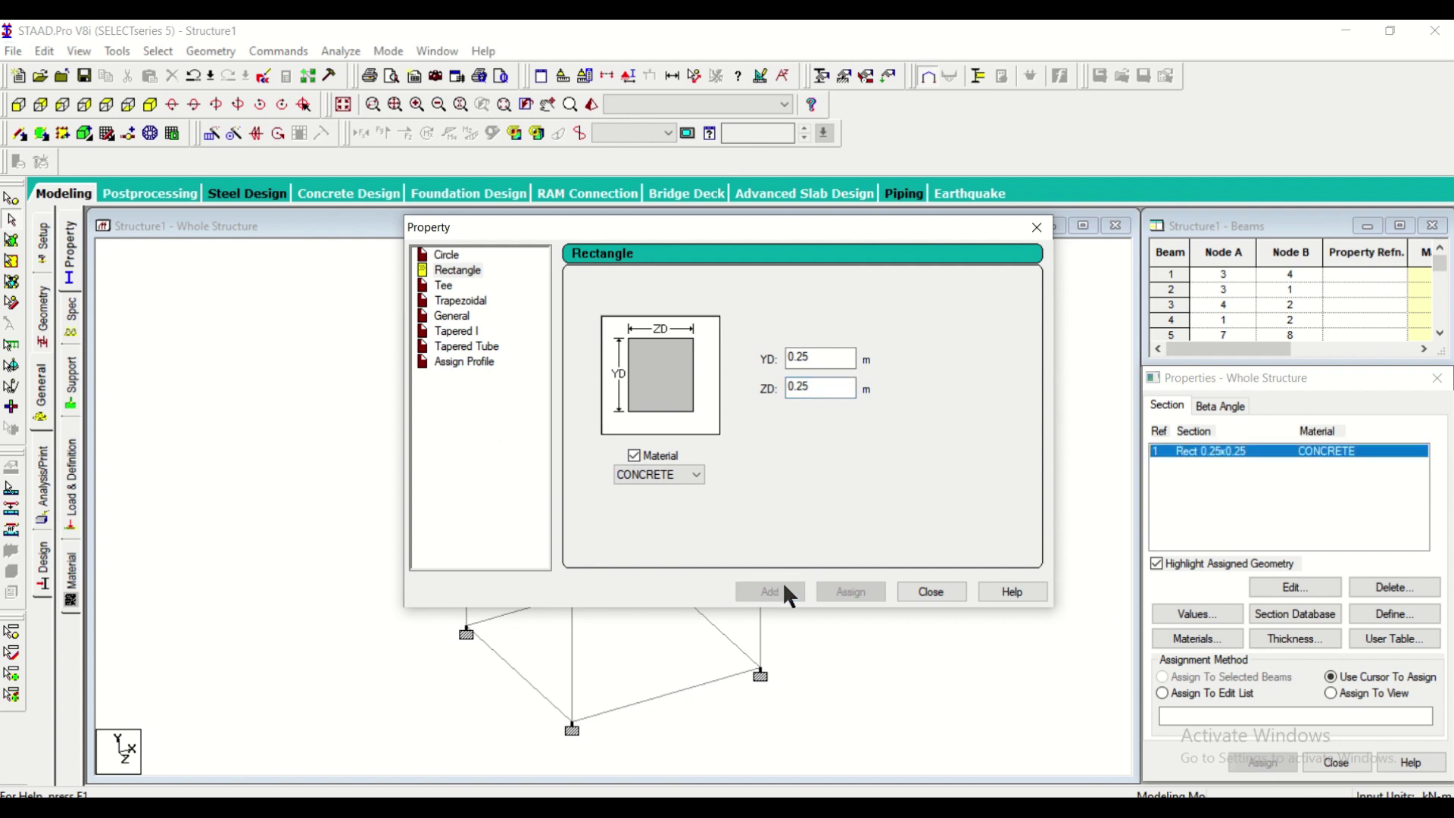
{"action": "left_click", "coordinate": [929, 595]}
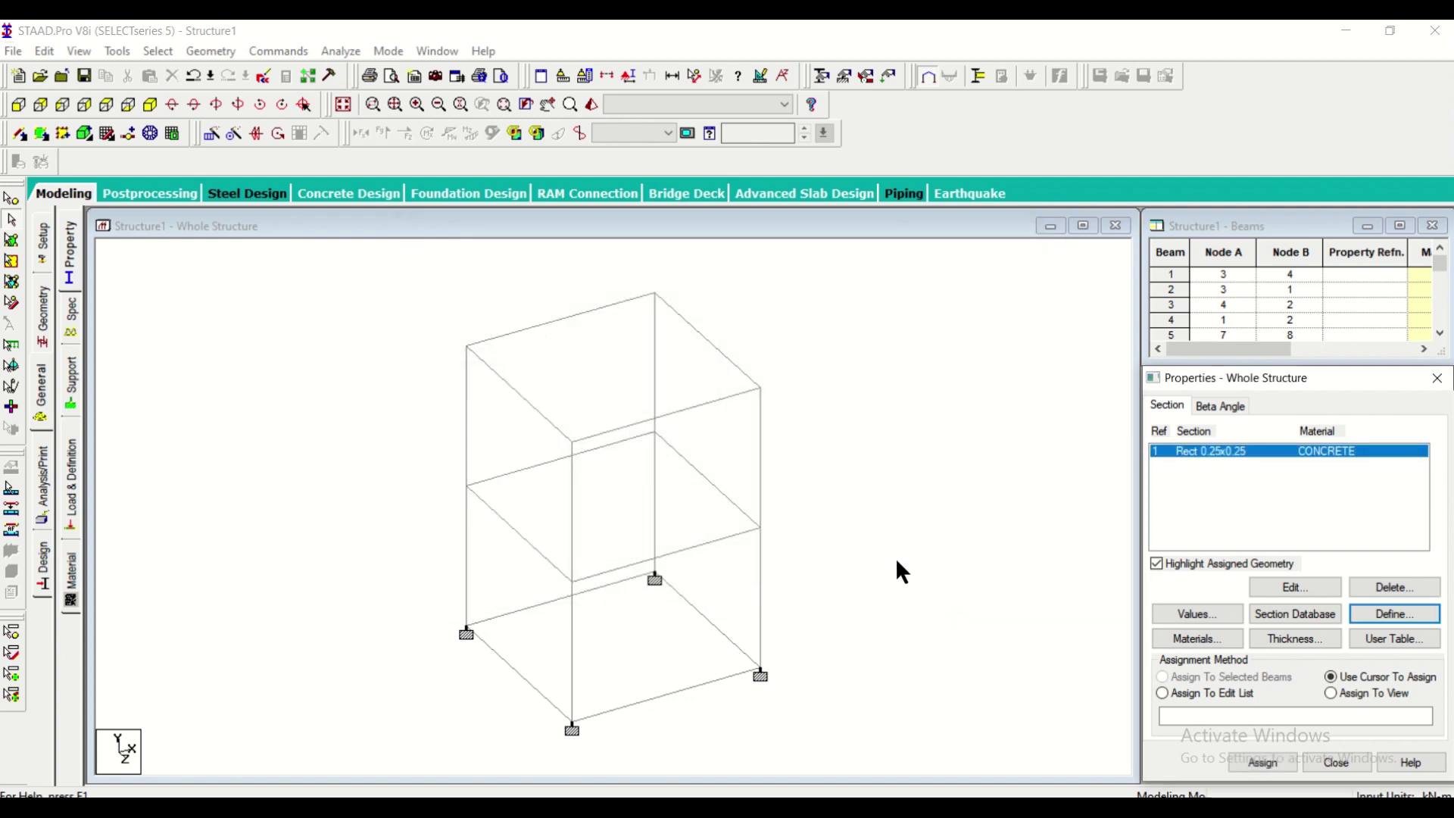
Select every beam of the frame and assign the Rect 0.25x0.25 concrete section to the selected beams
{"action": "scroll", "coordinate": [792, 451], "scroll_direction": "down", "scroll_amount": 2}
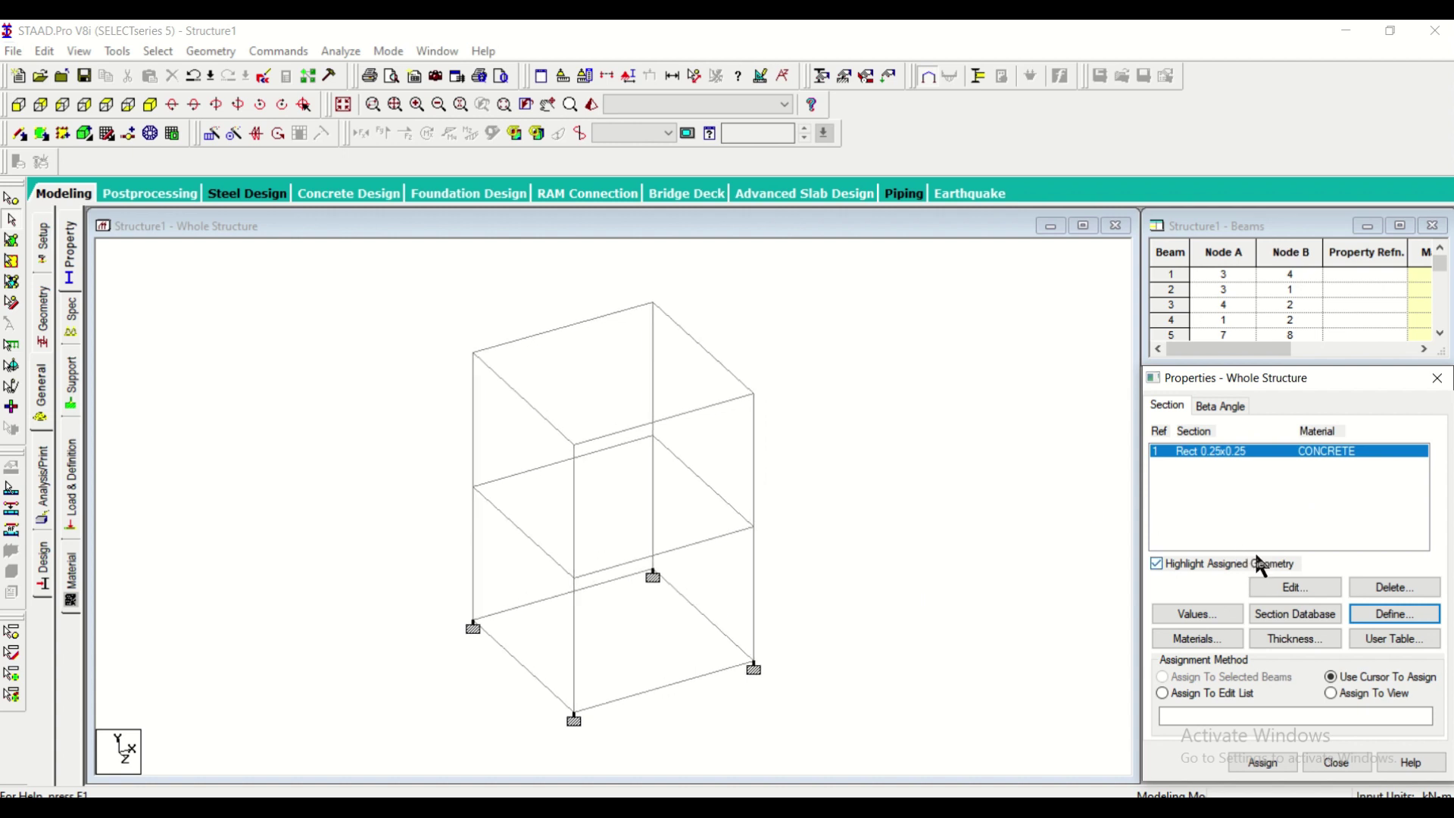
{"action": "scroll", "coordinate": [324, 334], "scroll_direction": "down", "scroll_amount": 1}
{"action": "left_click", "coordinate": [623, 463]}
{"action": "left_click_drag", "start_coordinate": [339, 311], "coordinate": [906, 708]}
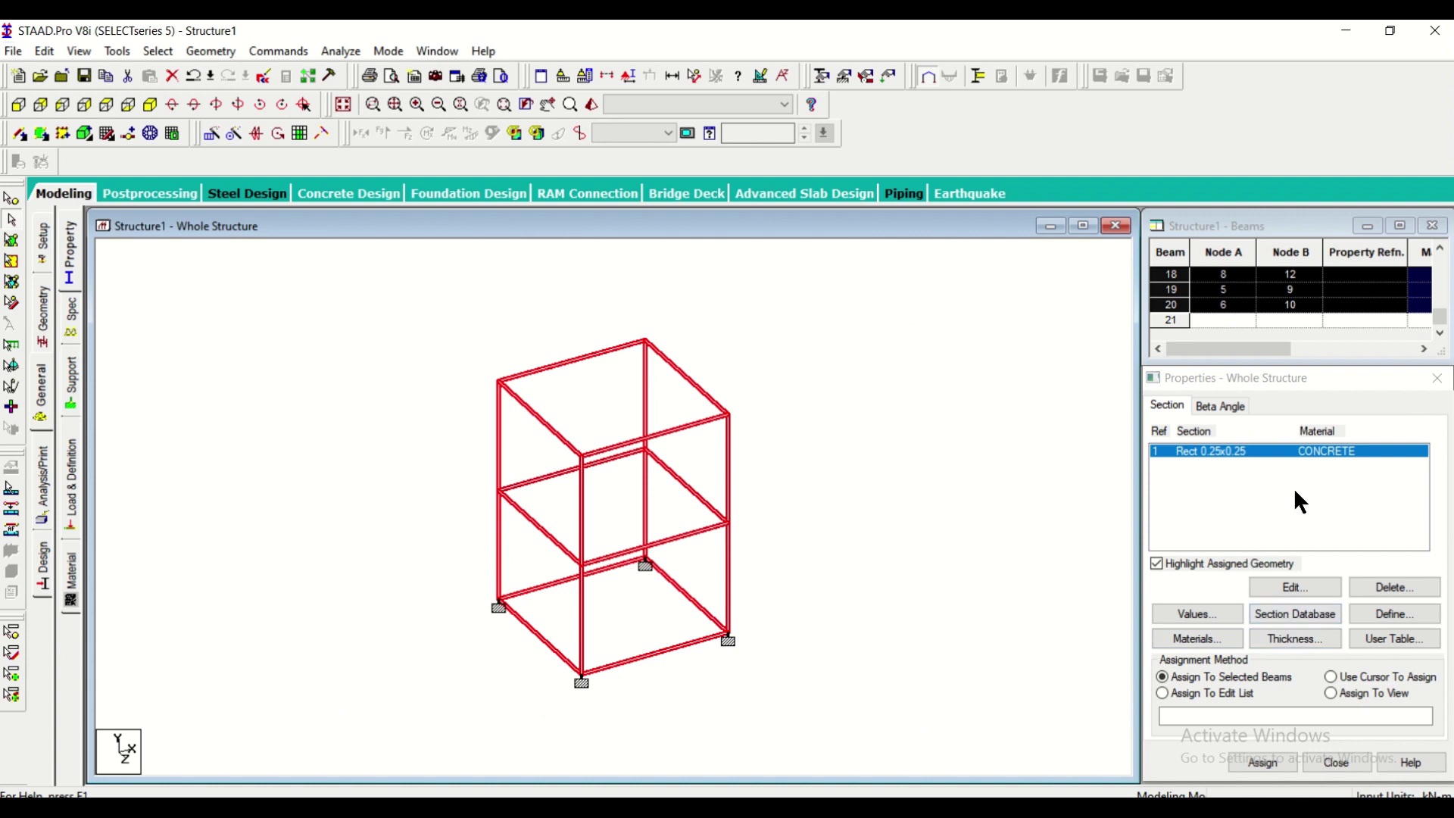
{"action": "left_click", "coordinate": [1273, 756]}
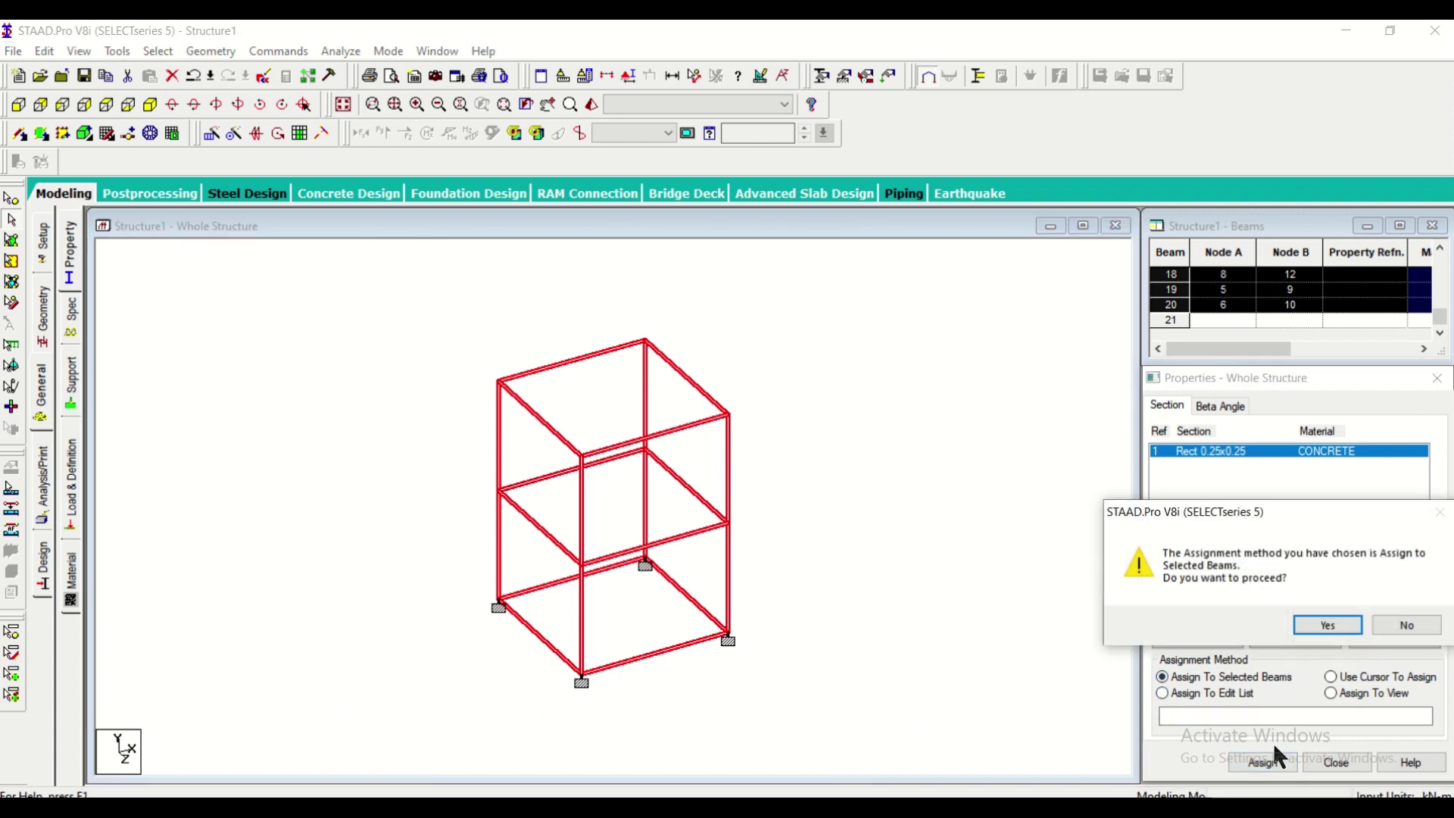
{"action": "left_click", "coordinate": [1324, 618]}
{"action": "left_click", "coordinate": [1019, 652]}
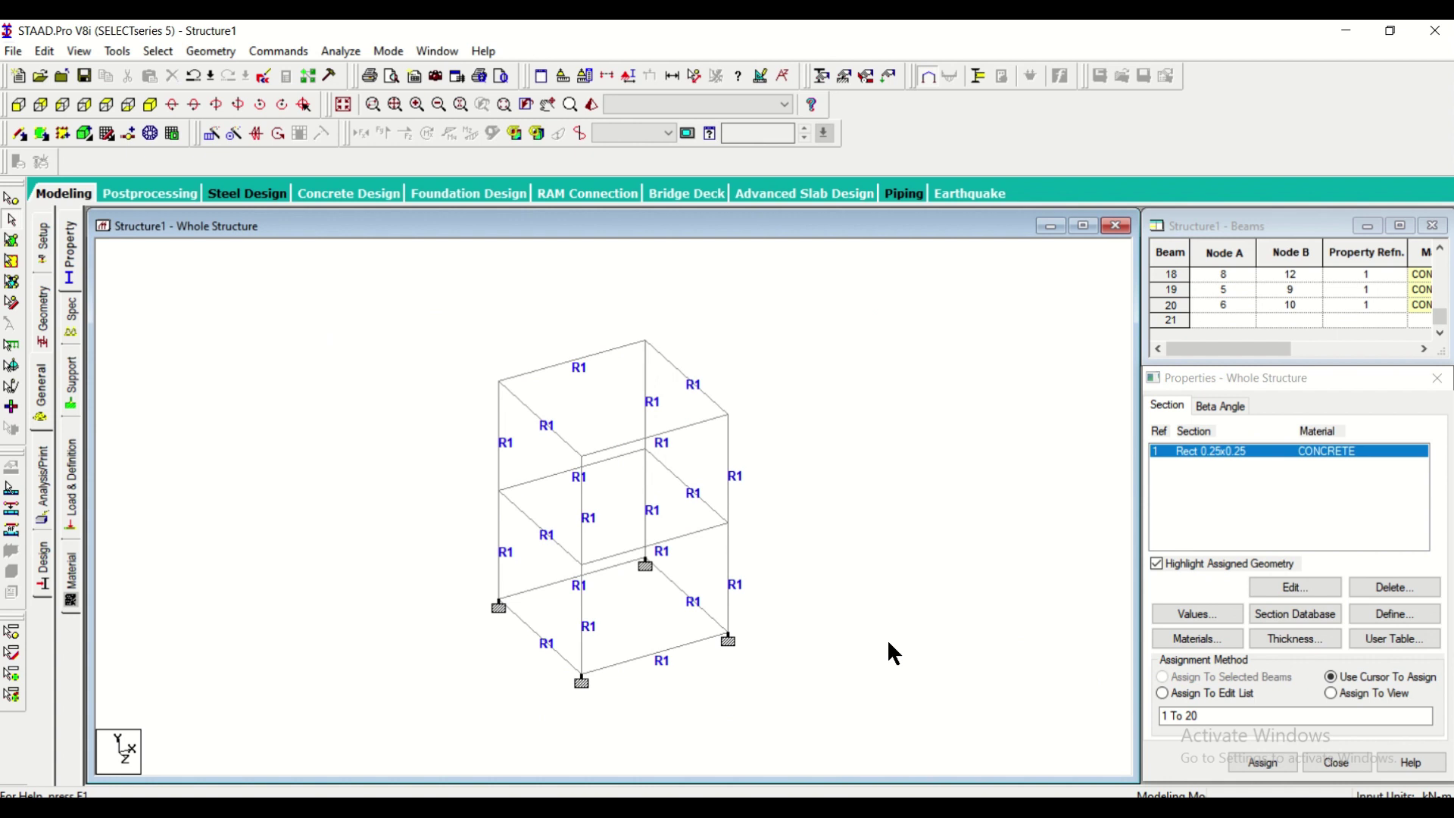
Start a new seismic definition under the load definitions, using the IS 1893 - 2002/2005 code type
{"action": "scroll", "coordinate": [924, 659], "scroll_direction": "up", "scroll_amount": 1}
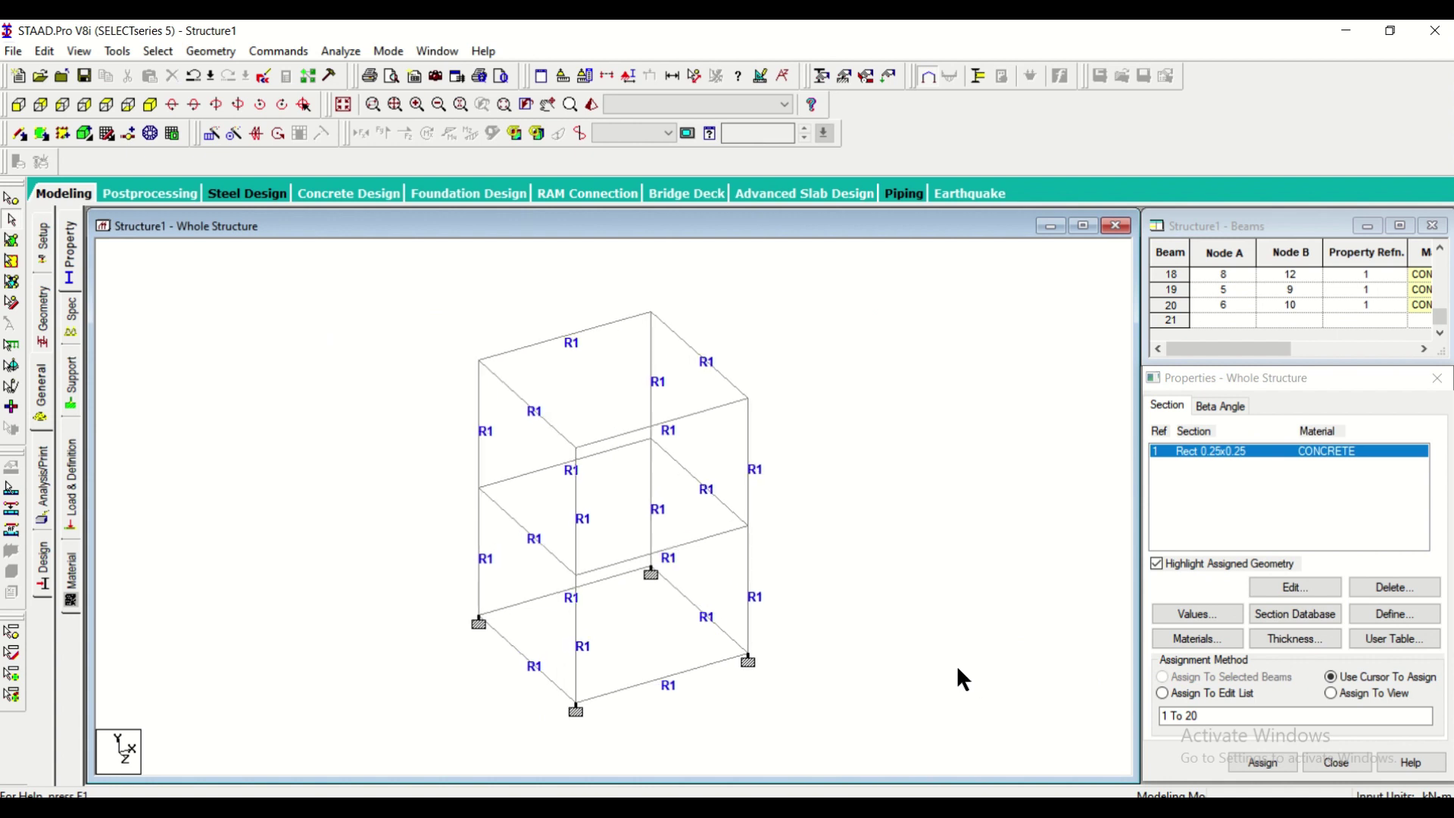
{"action": "left_click", "coordinate": [71, 501]}
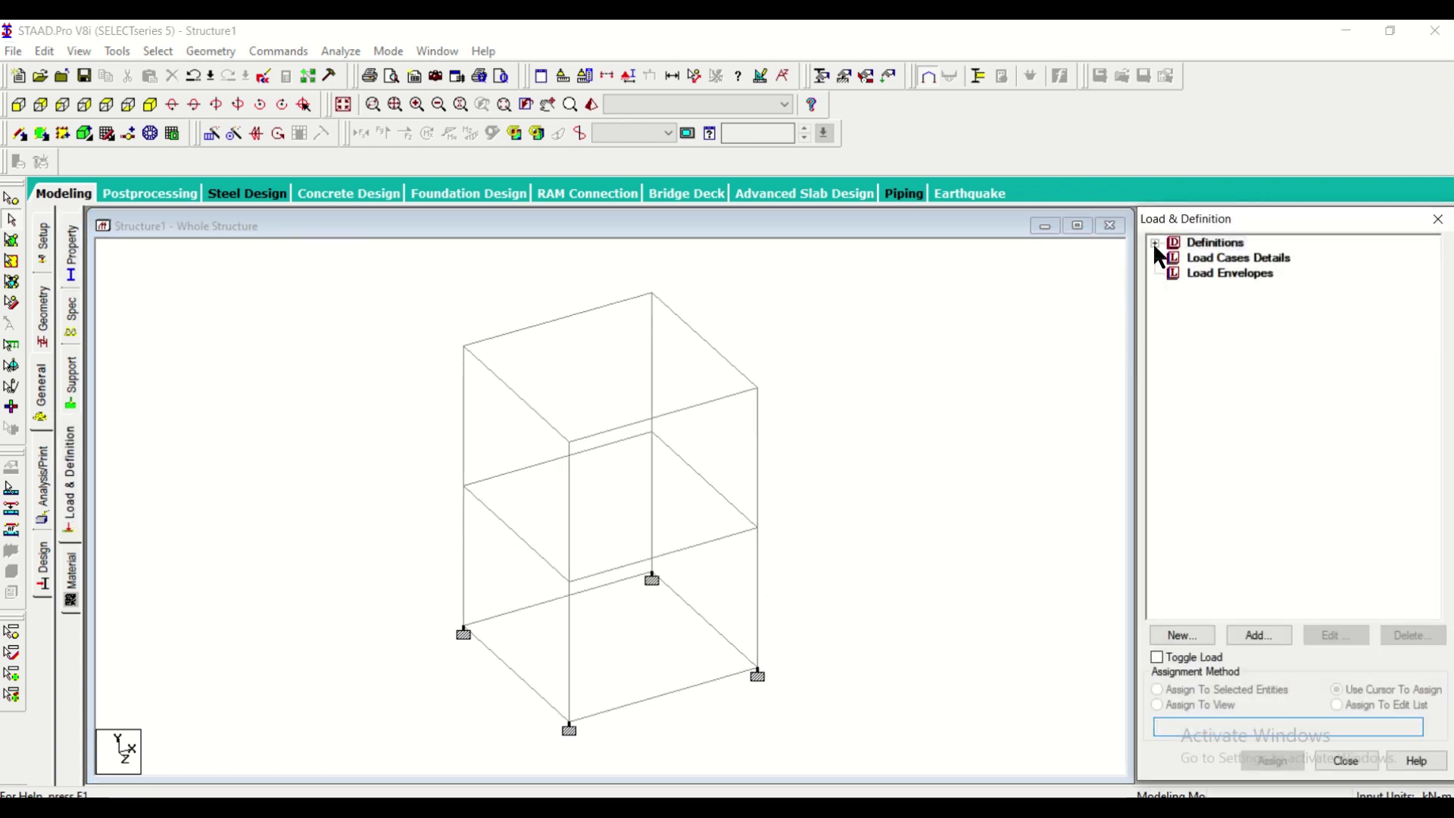
{"action": "left_click", "coordinate": [1154, 243]}
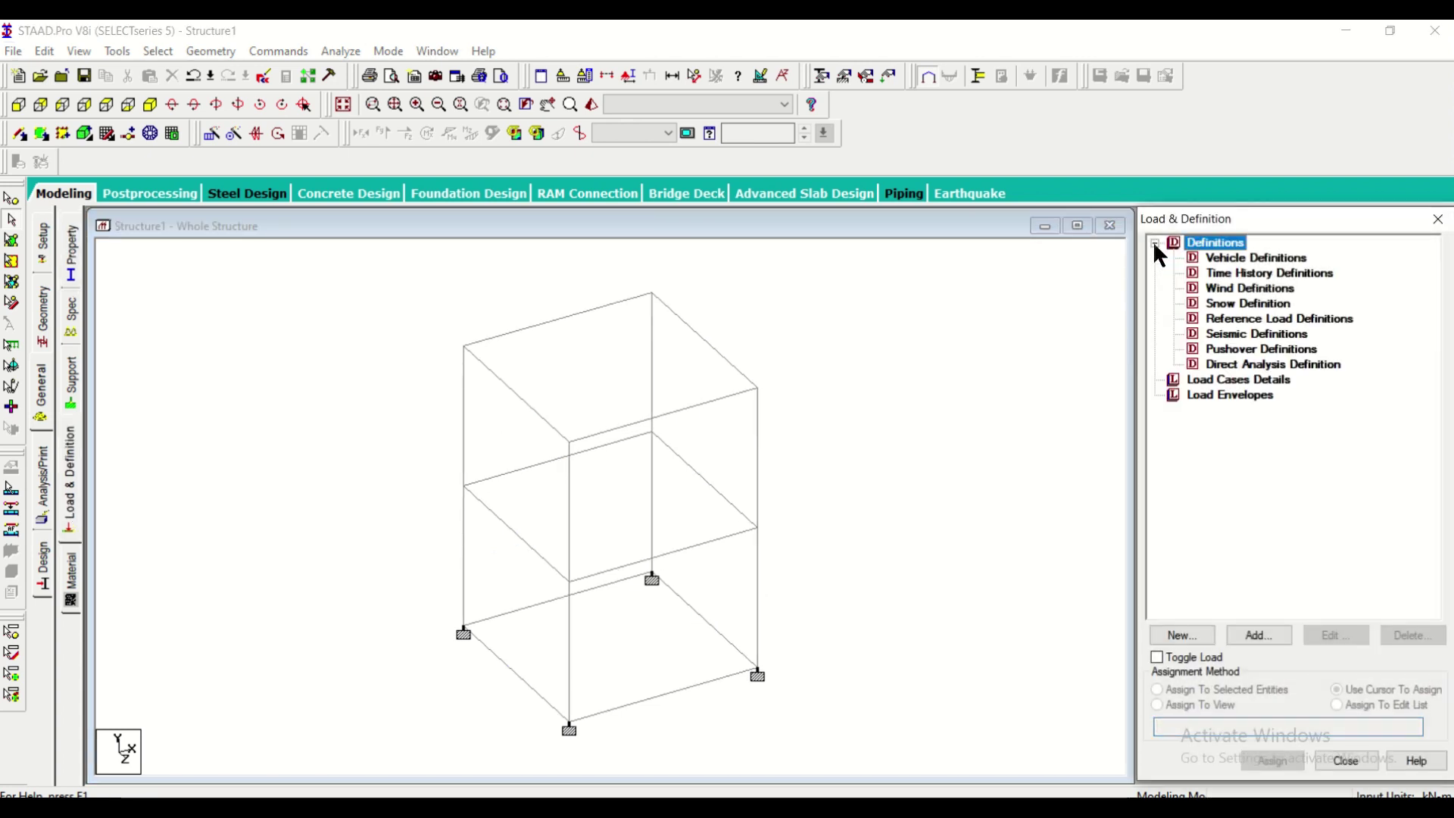
{"action": "left_click", "coordinate": [1197, 385]}
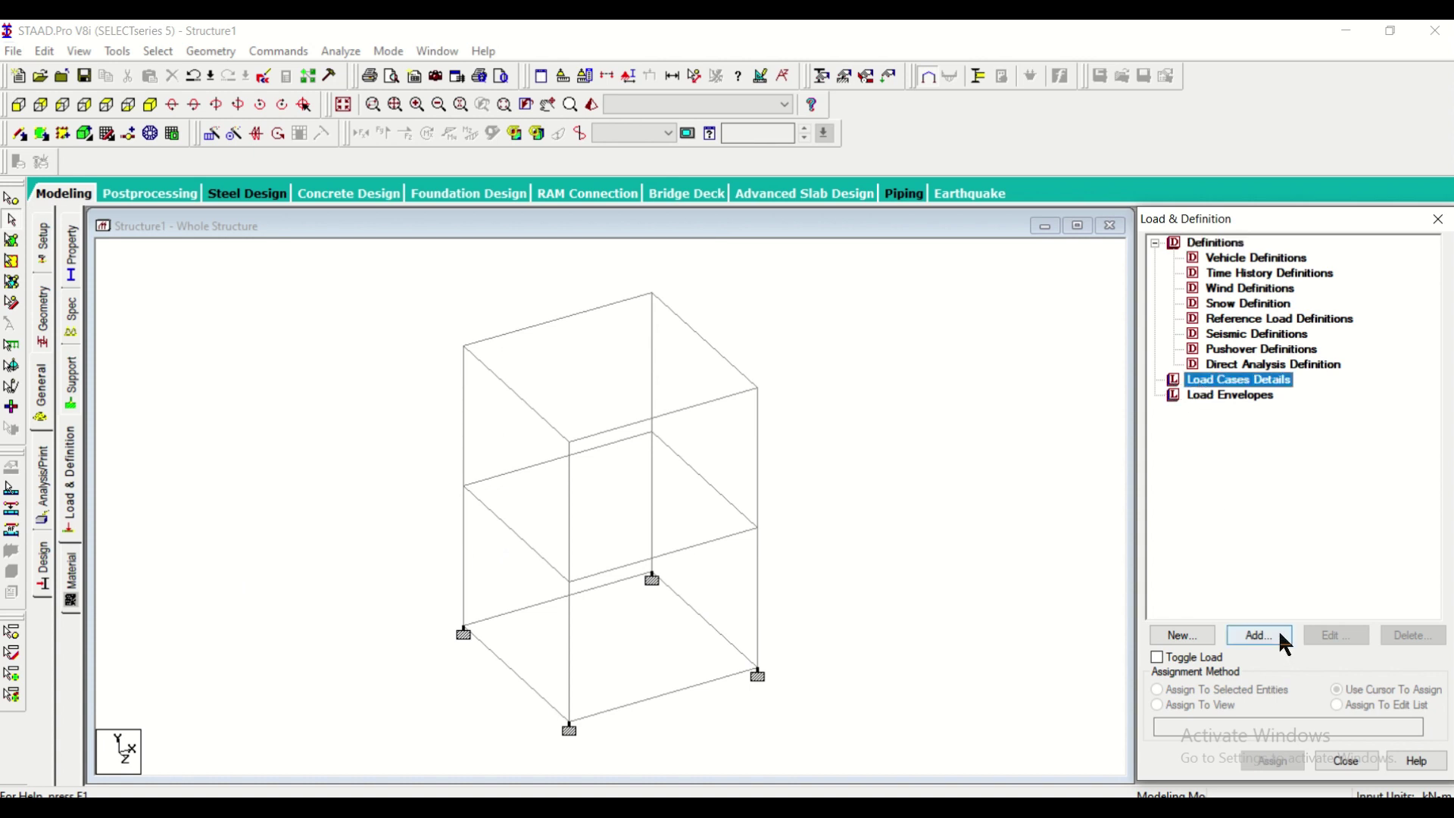
{"action": "left_click", "coordinate": [1251, 334]}
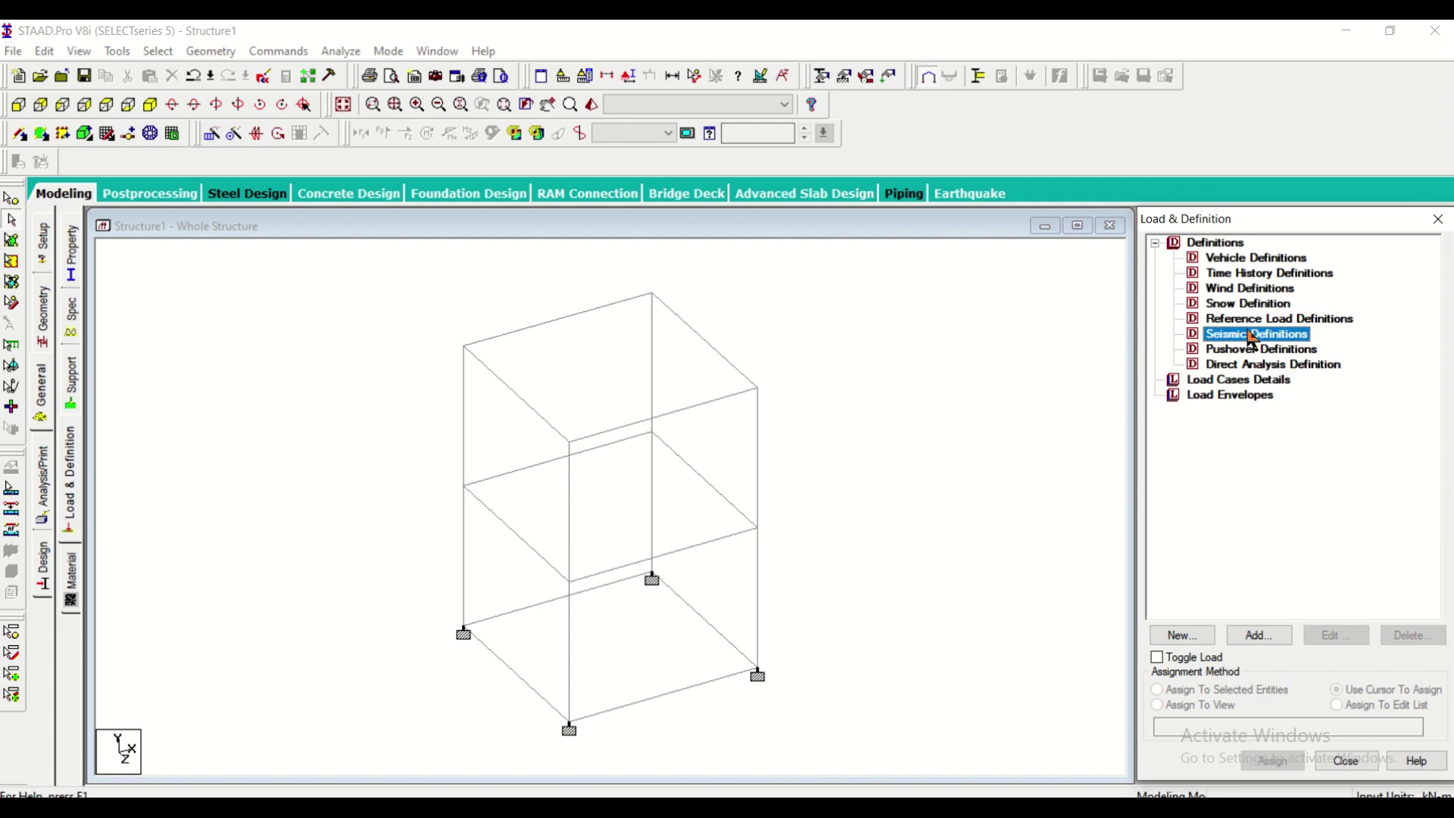
{"action": "left_click", "coordinate": [1264, 639]}
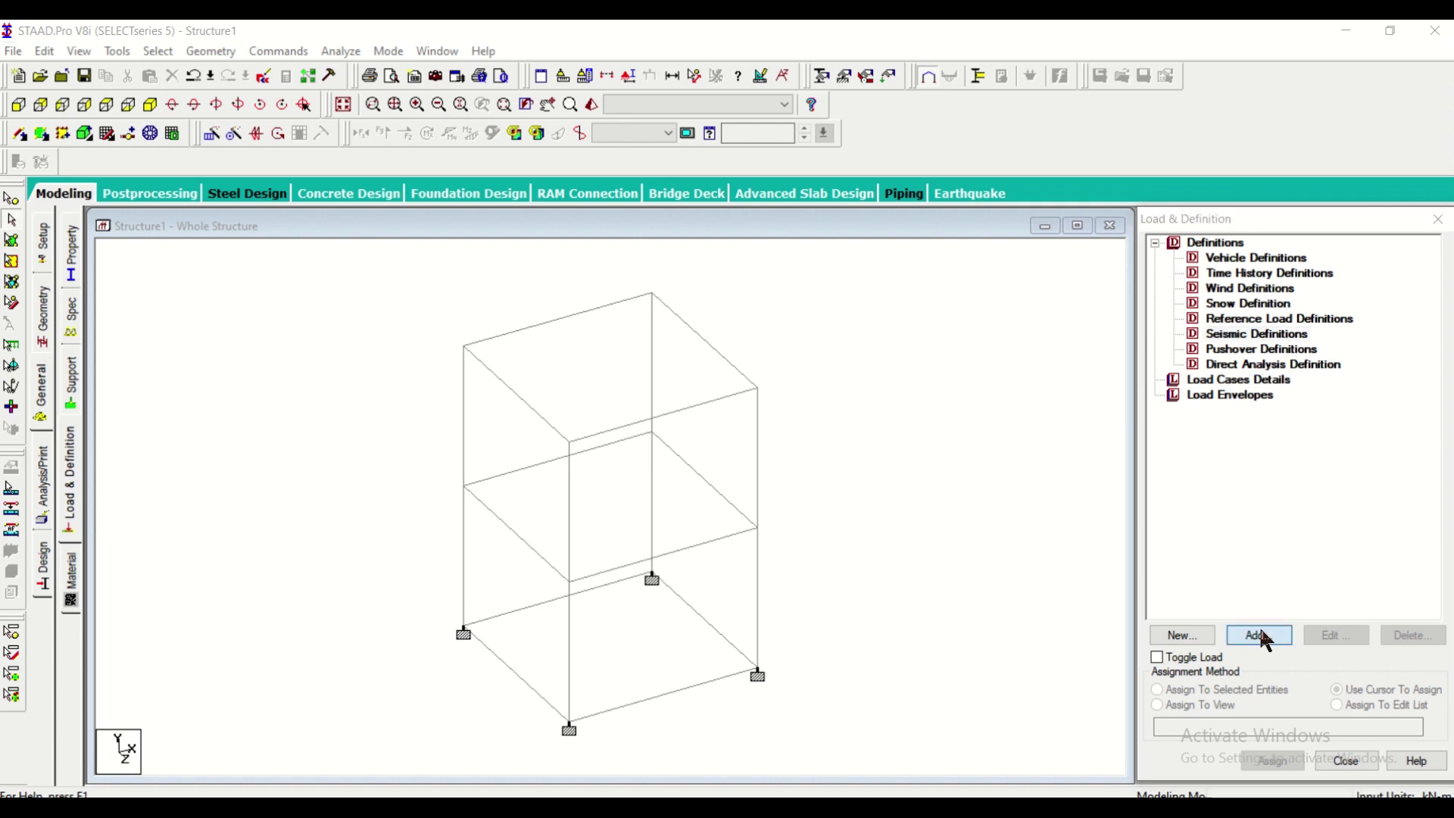
{"action": "left_click", "coordinate": [721, 262]}
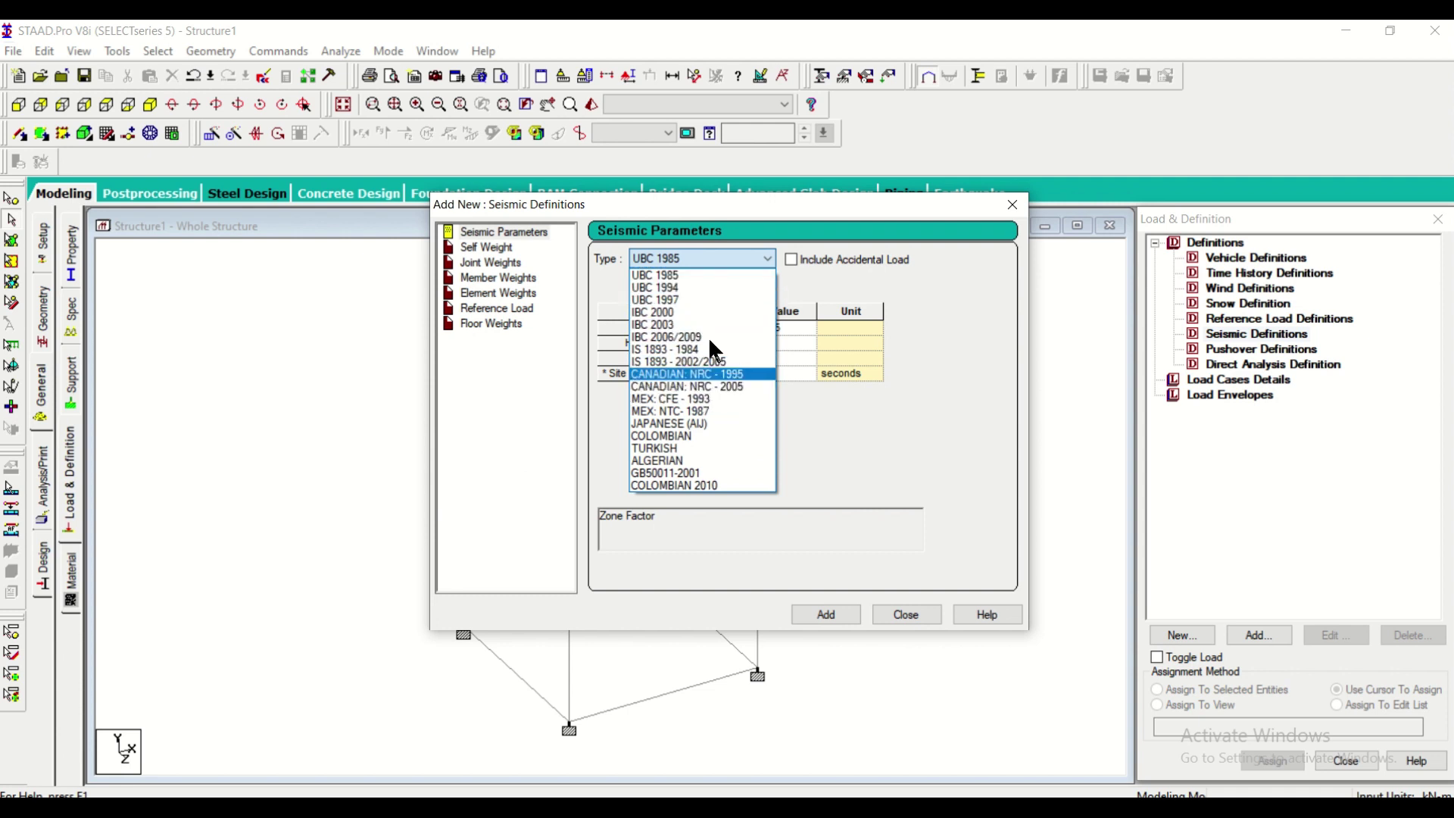
{"action": "left_click", "coordinate": [721, 361]}
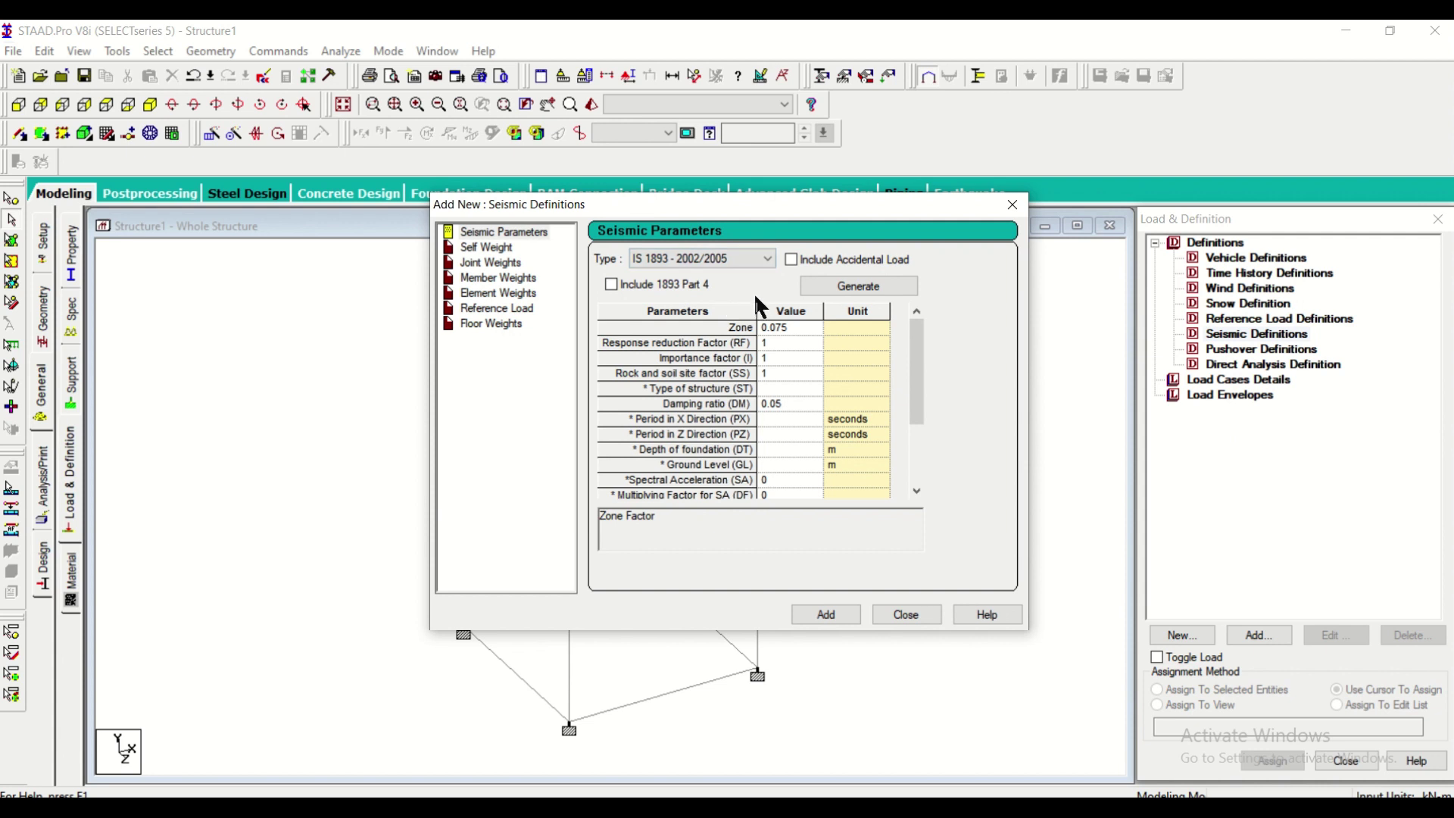
In the IS:1893 parameter generator, choose zone II by Zone and set response reduction to Ordinary RC Moment Resisting Frame (OMRF)
{"action": "left_click", "coordinate": [868, 288]}
{"action": "left_click", "coordinate": [125, 115]}
{"action": "left_click", "coordinate": [106, 142]}
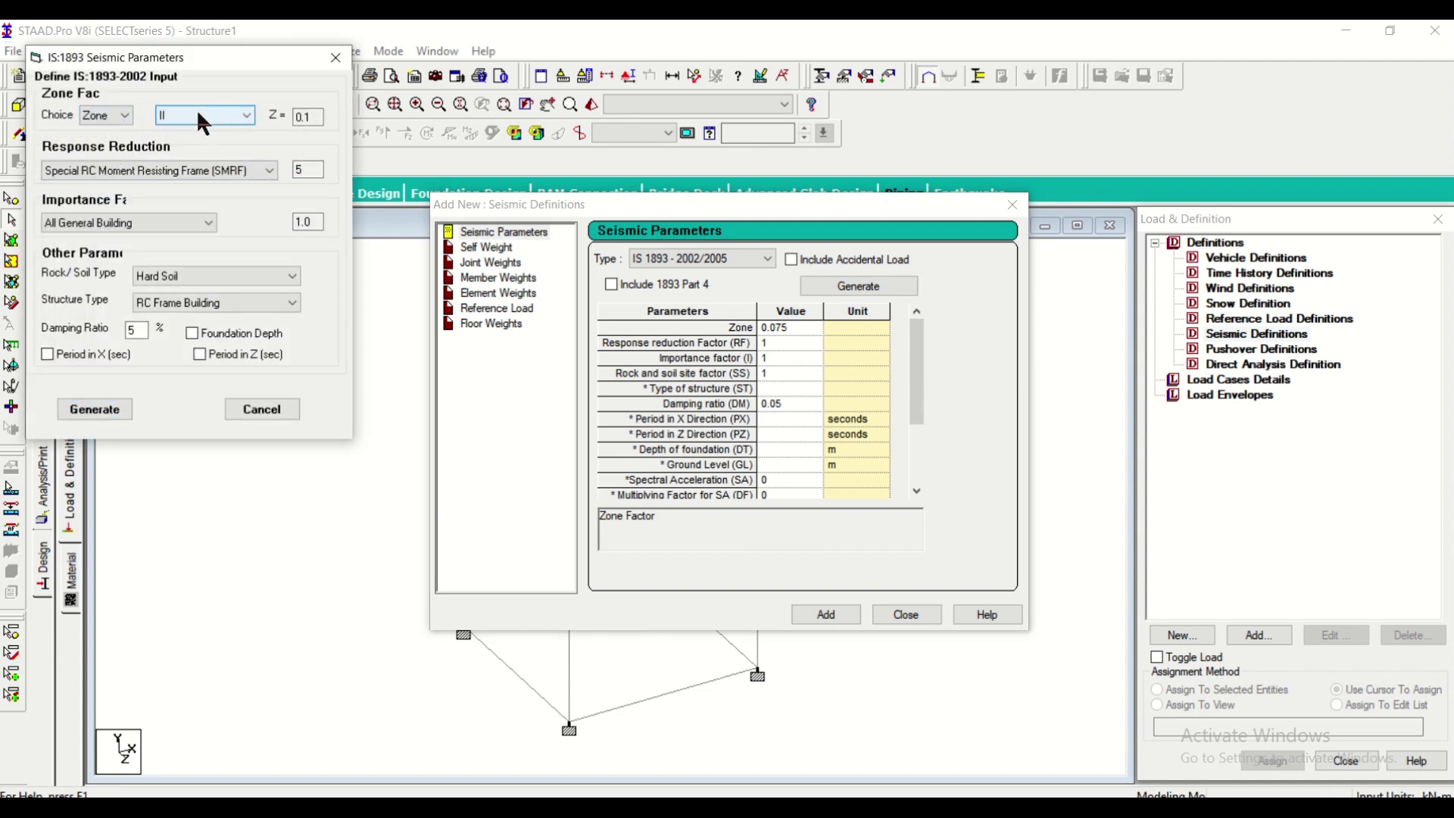
{"action": "left_click", "coordinate": [230, 171]}
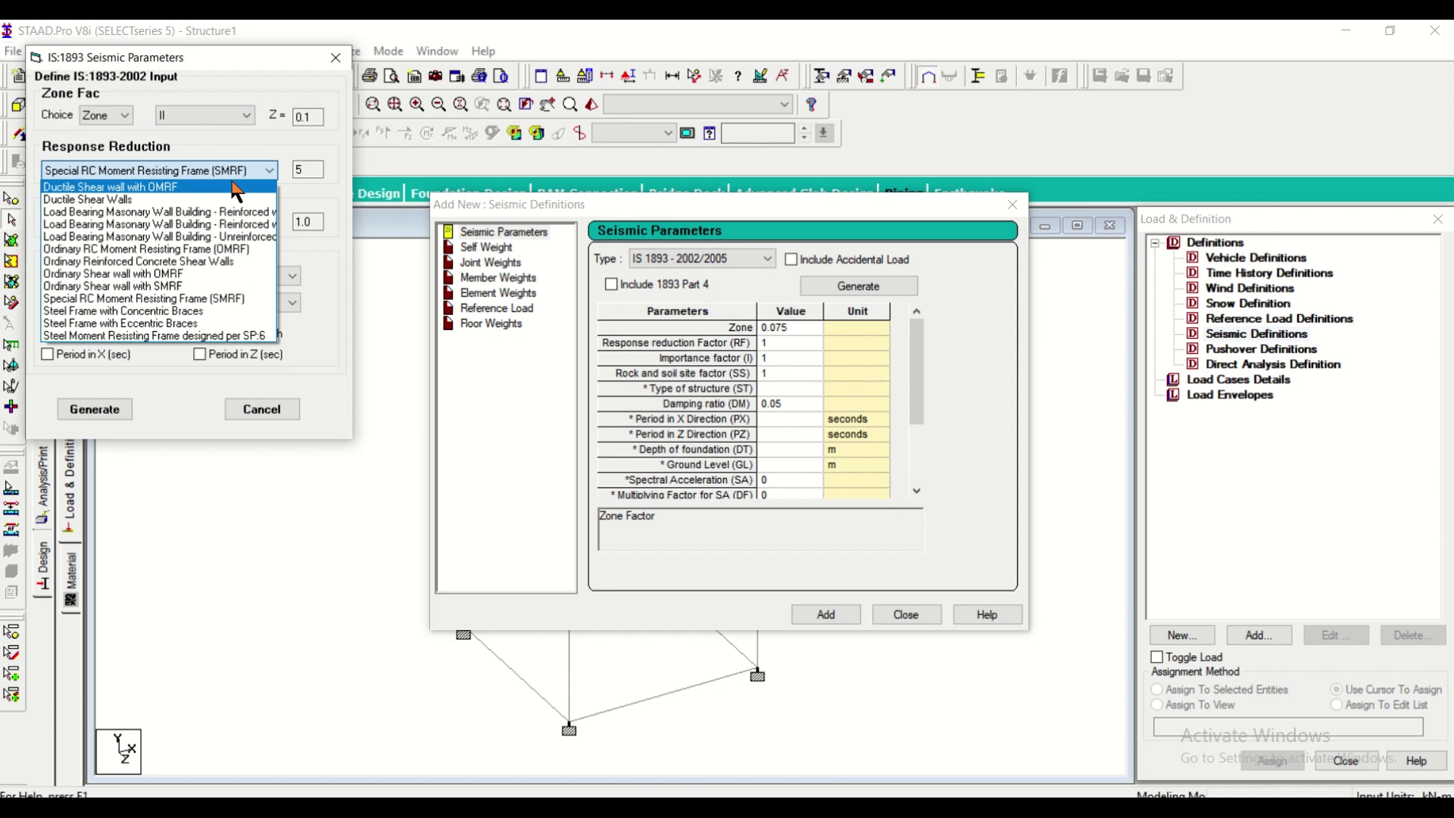
{"action": "left_click", "coordinate": [230, 250]}
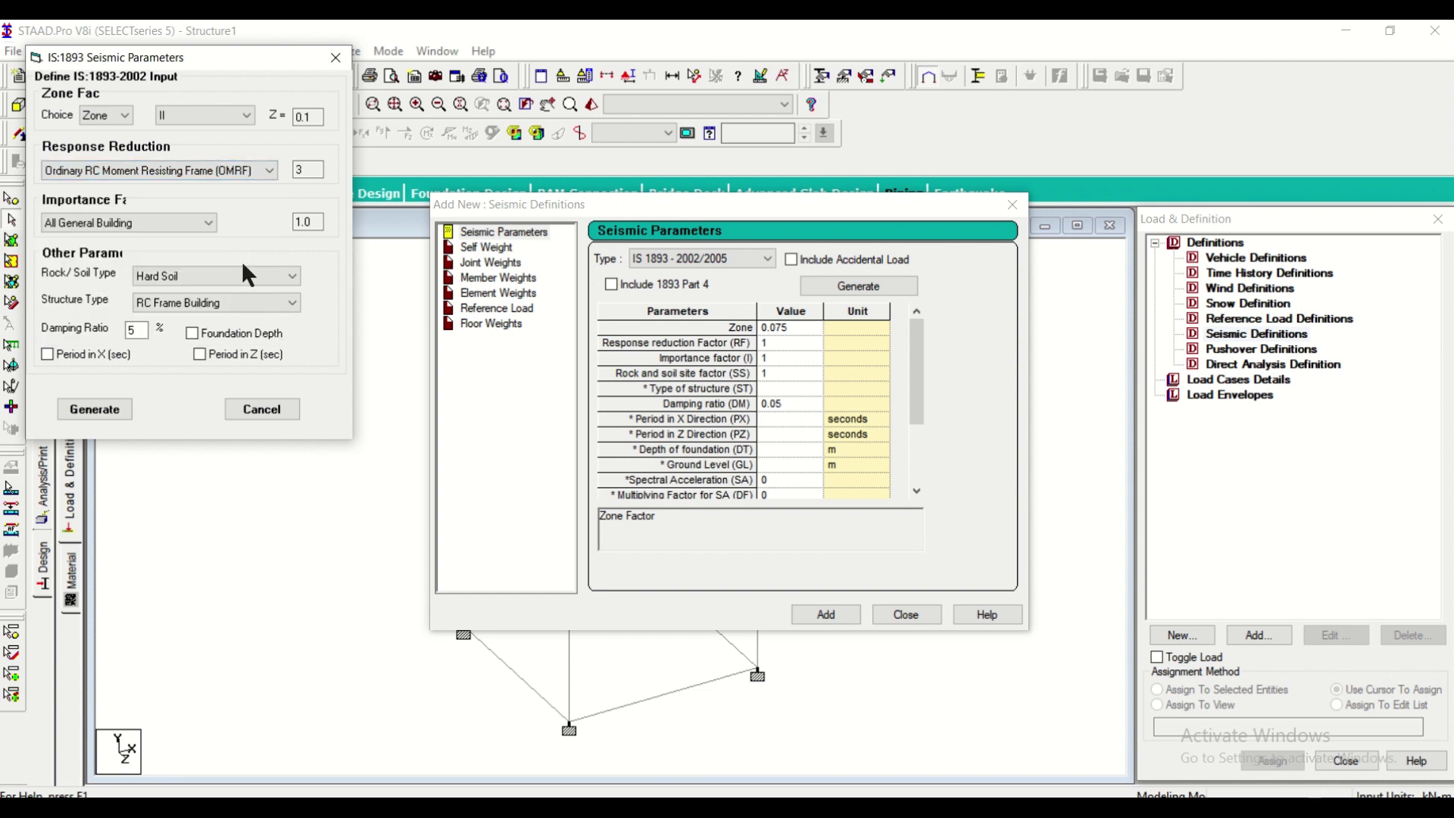
Set Medium Soil with RC Frame Building as structure type, then generate the seismic parameters and add the definition
{"action": "left_click", "coordinate": [250, 275]}
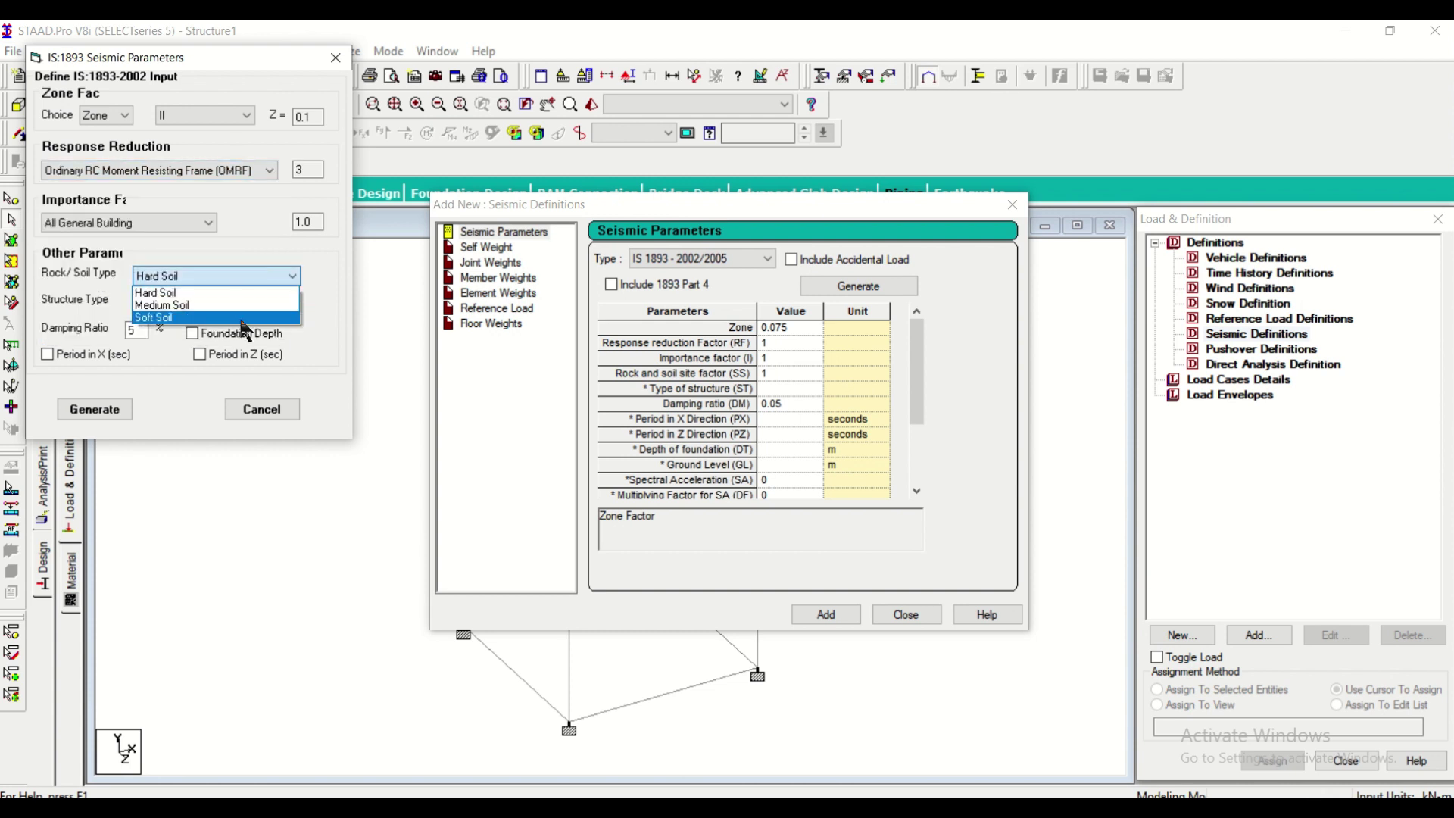
{"action": "left_click", "coordinate": [236, 301]}
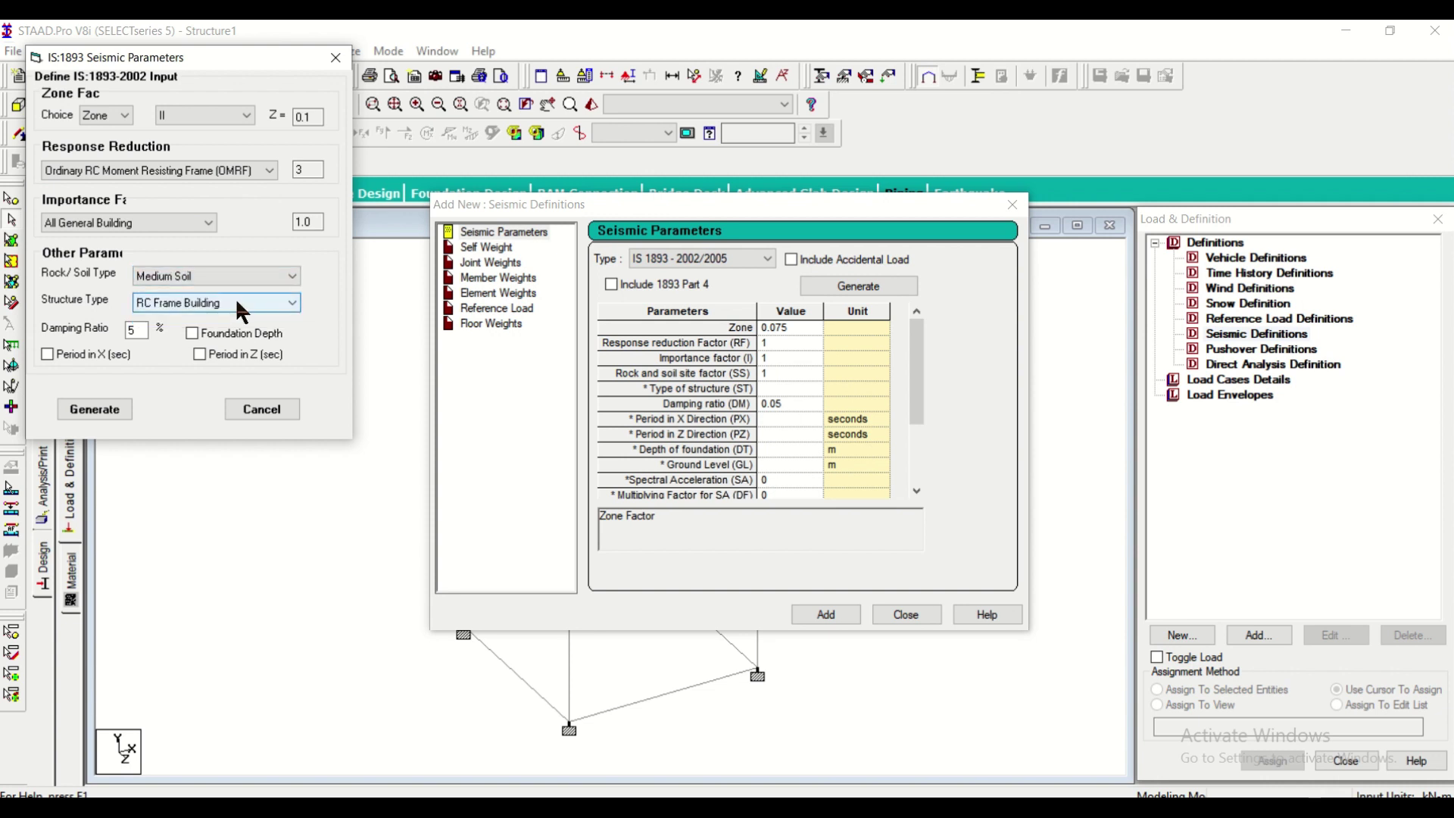
{"action": "left_click", "coordinate": [198, 301]}
{"action": "left_click", "coordinate": [200, 307]}
{"action": "left_click", "coordinate": [106, 413]}
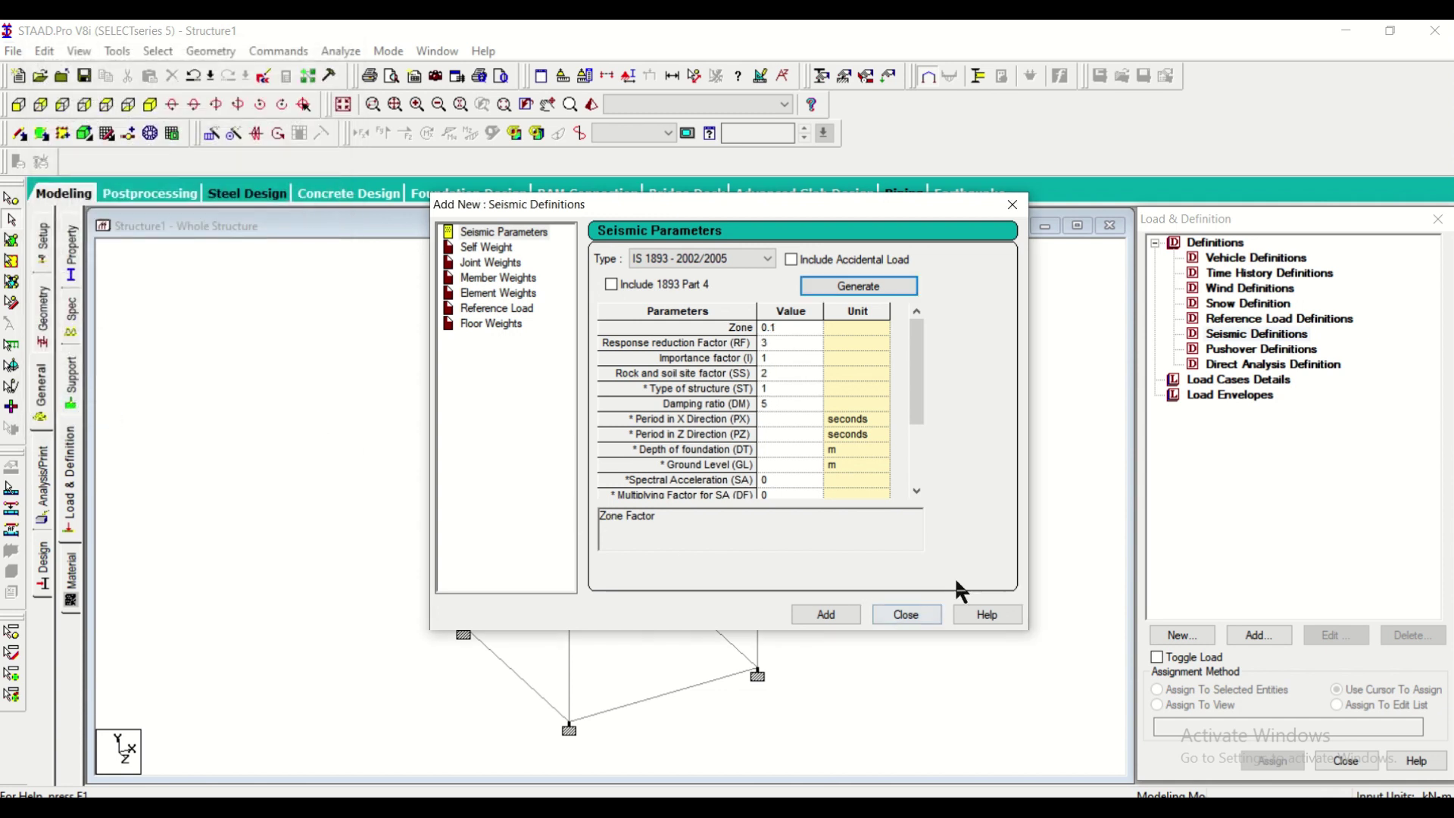
{"action": "left_click", "coordinate": [830, 608]}
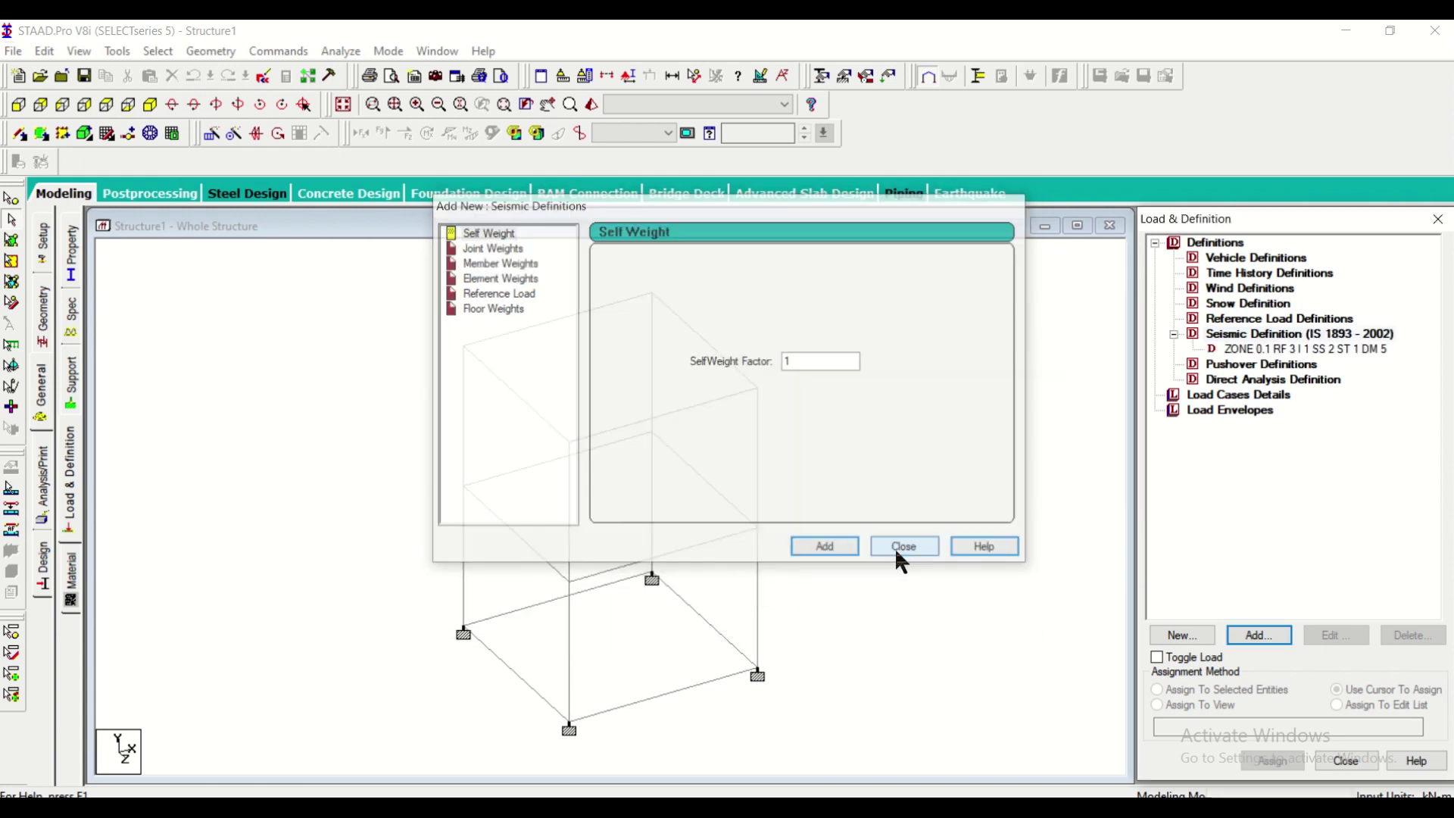
{"action": "left_click", "coordinate": [897, 551]}
Add two primary load cases of loading type Seismic, number 1 titled SLX and number 2 titled SLZ
{"action": "left_click", "coordinate": [1187, 398]}
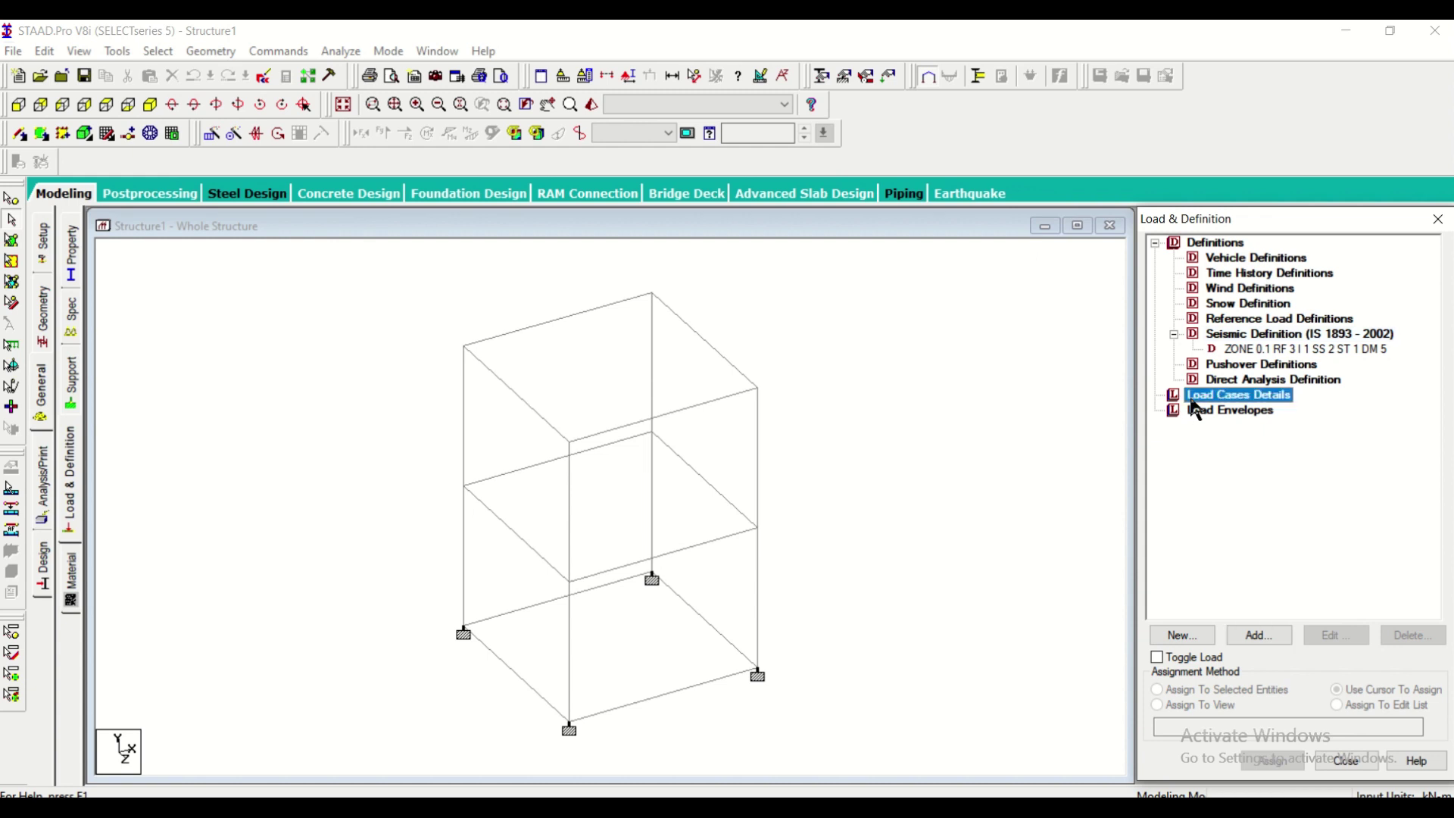
{"action": "left_click", "coordinate": [1250, 640]}
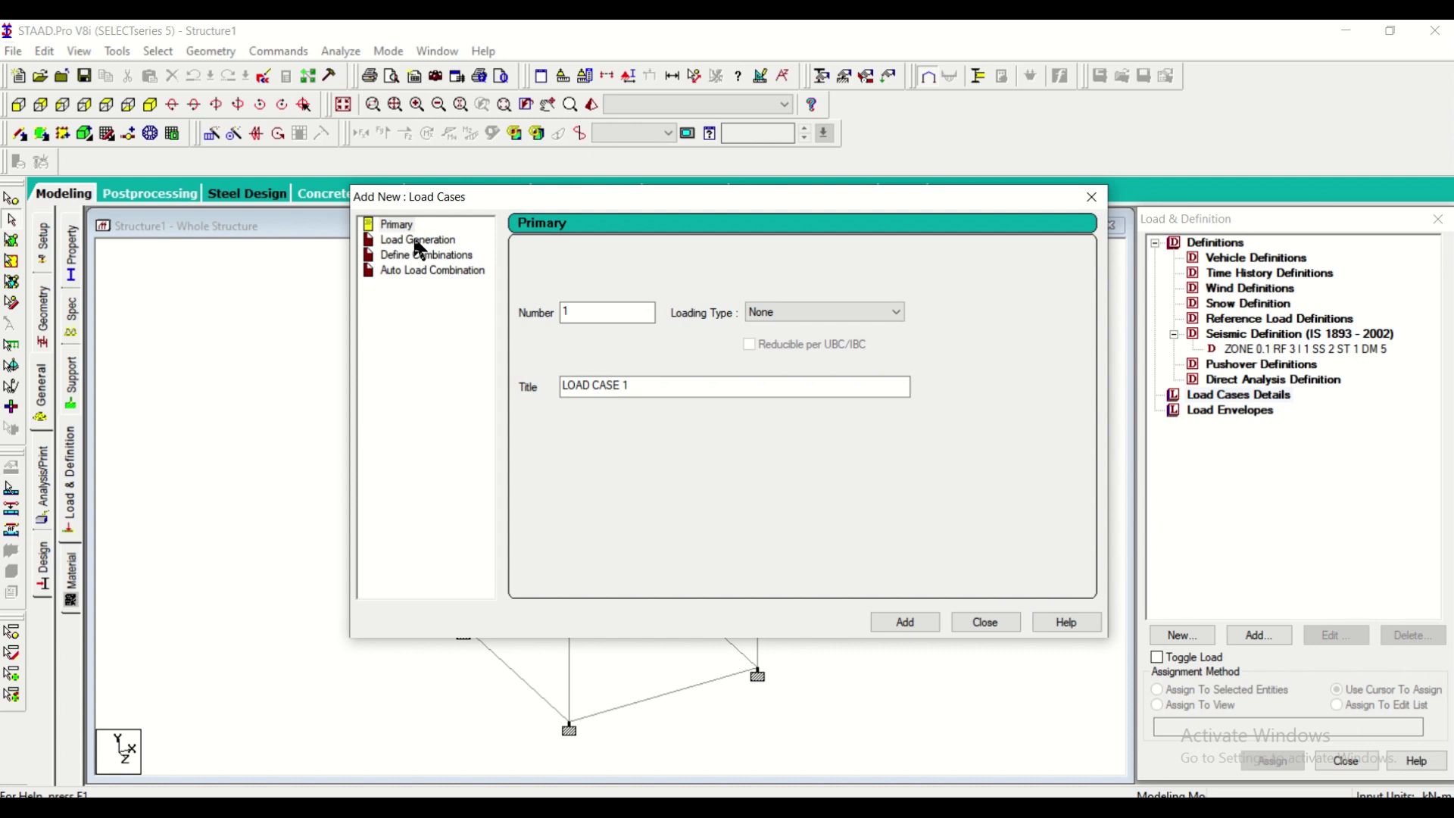
{"action": "left_click", "coordinate": [412, 238]}
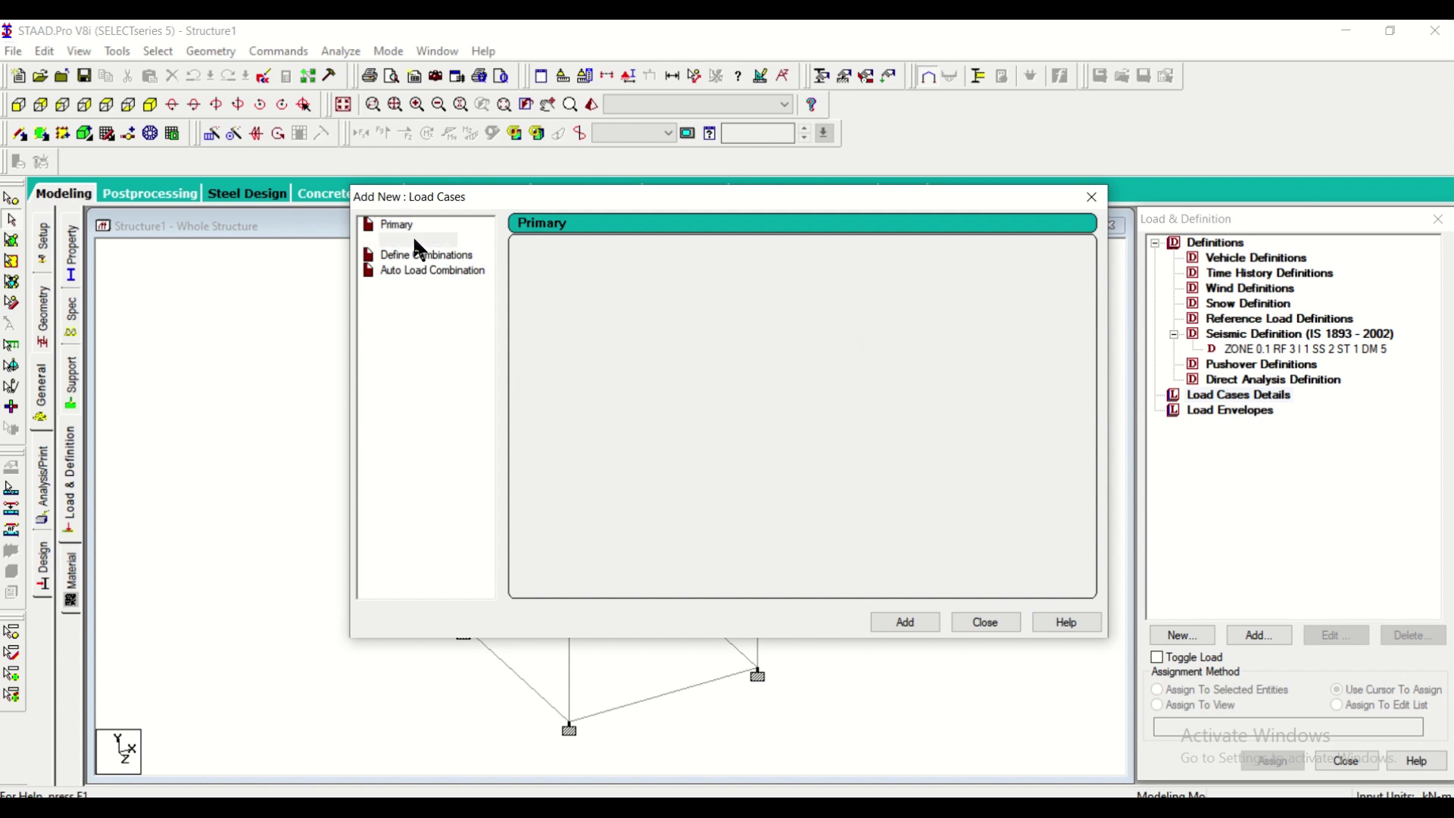
{"action": "left_click", "coordinate": [407, 229]}
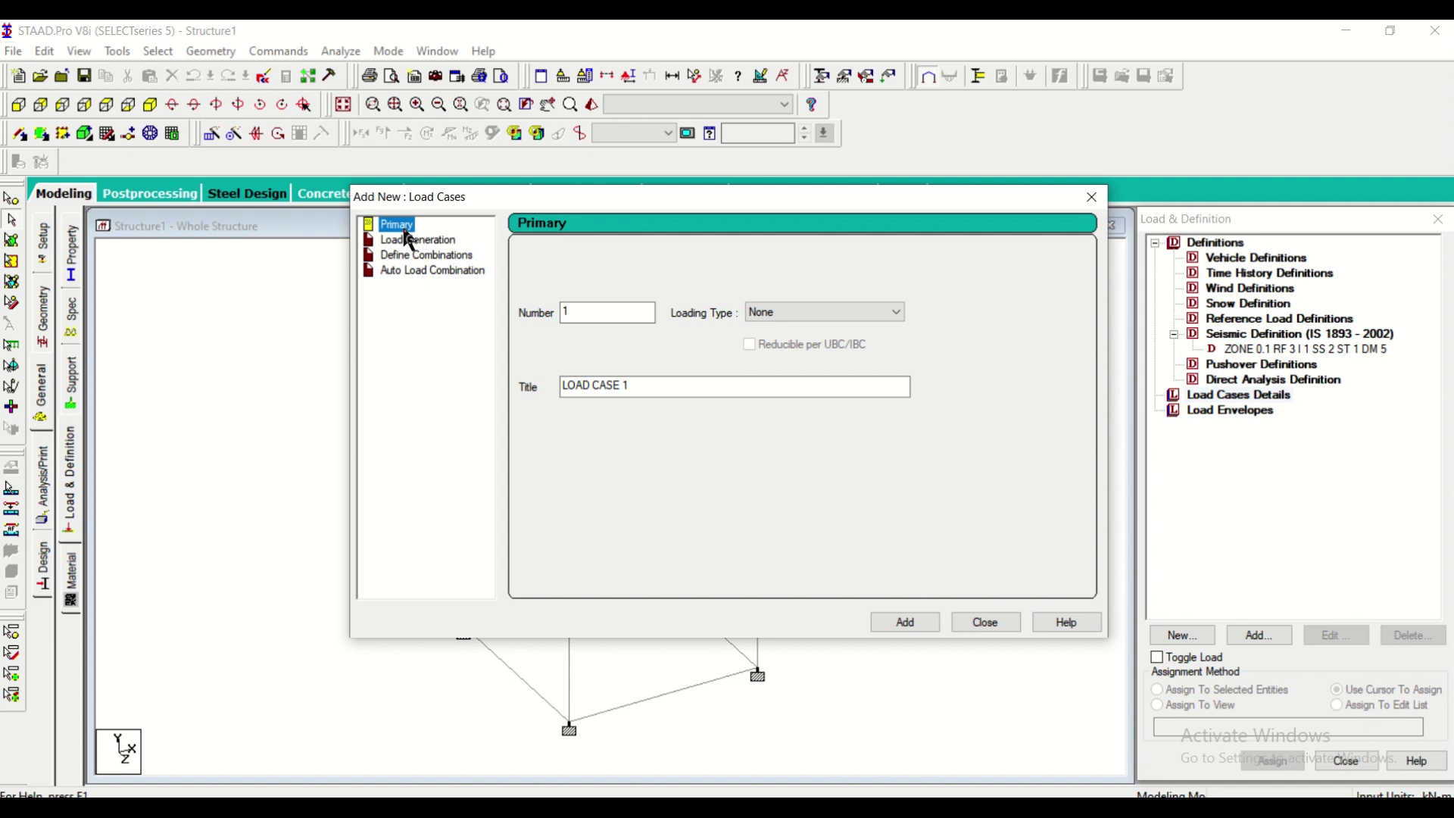
{"action": "left_click", "coordinate": [822, 310]}
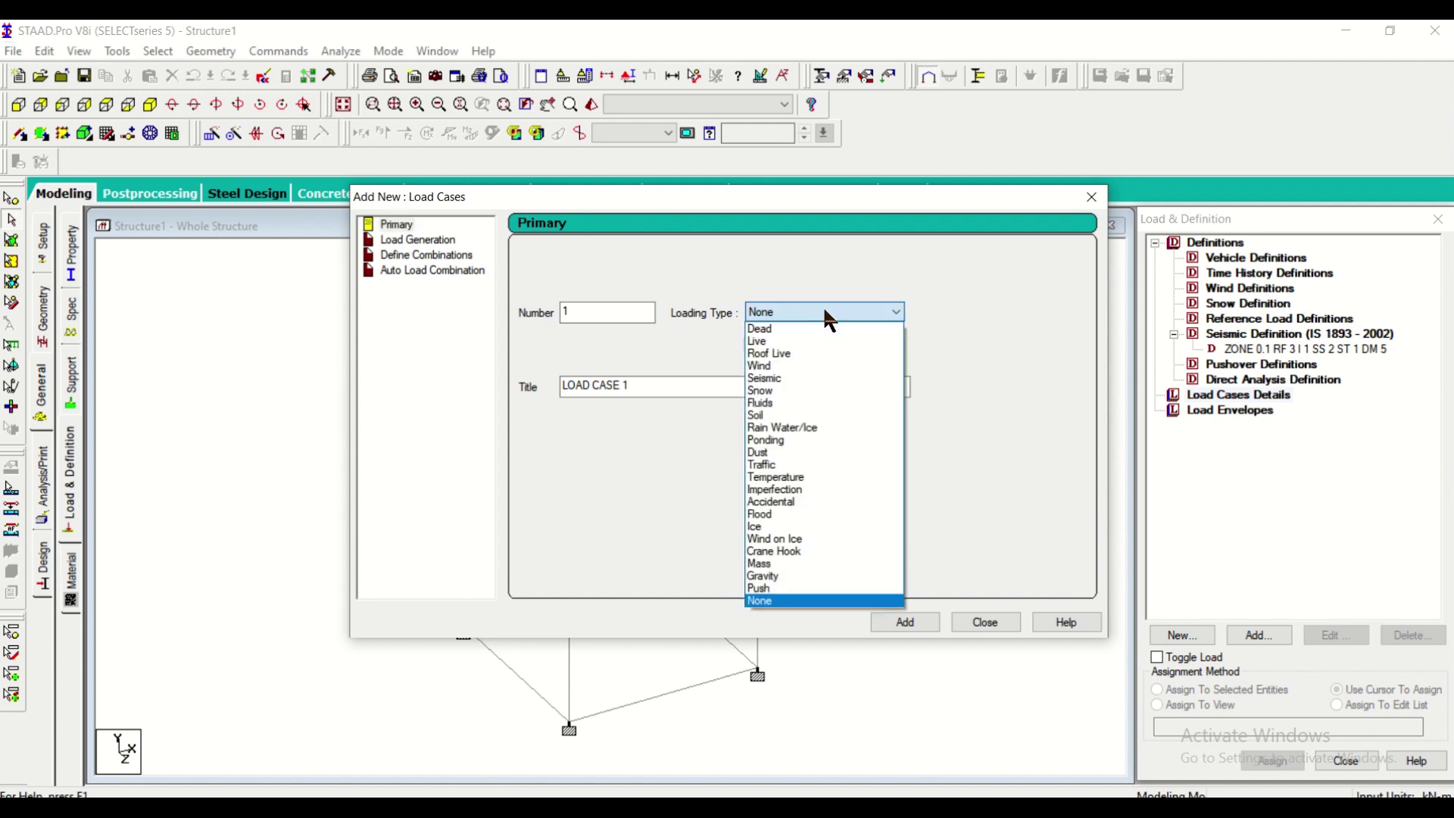
{"action": "left_click", "coordinate": [826, 378]}
{"action": "left_click_drag", "start_coordinate": [695, 386], "coordinate": [394, 365]}
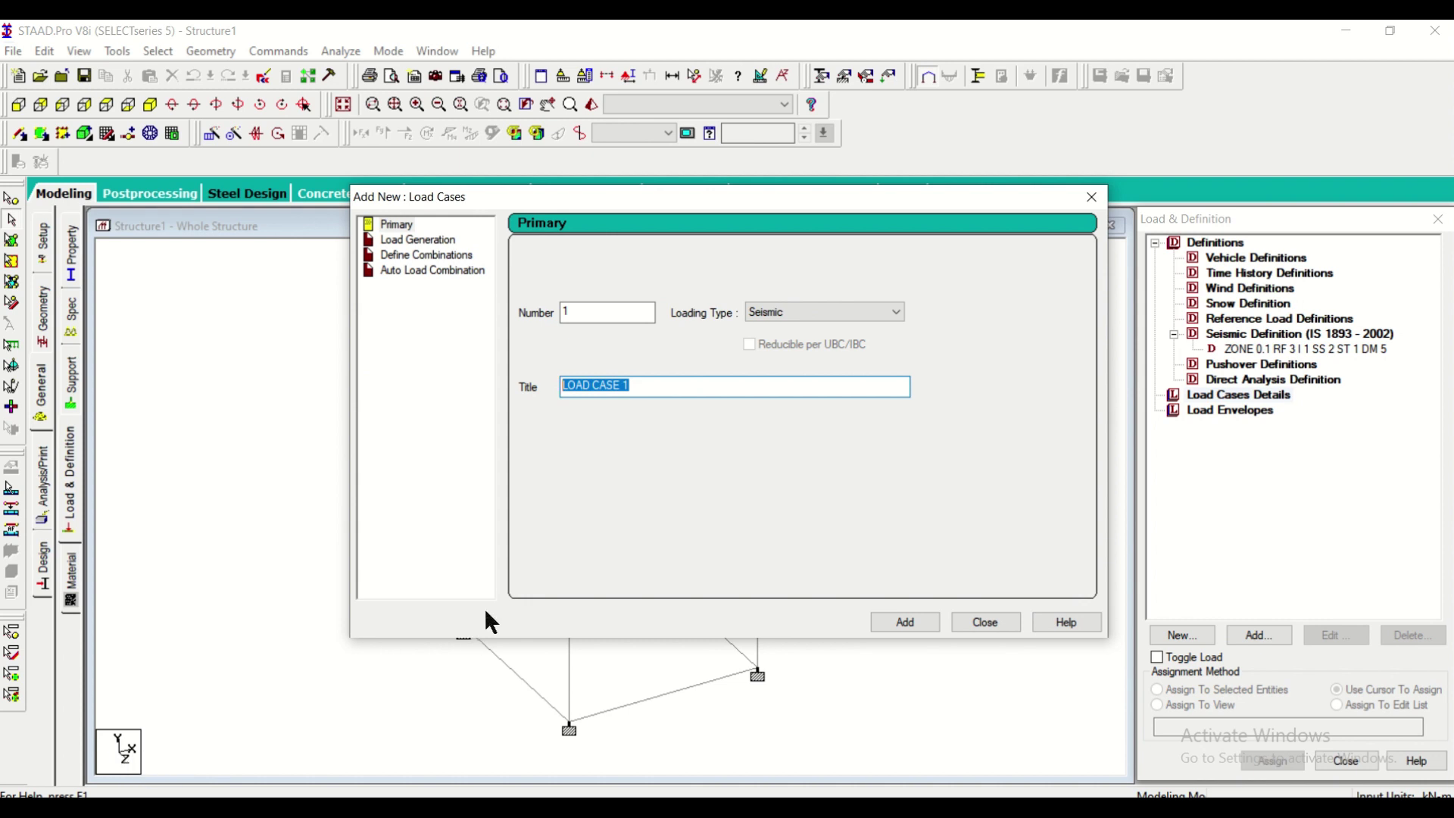
{"action": "type", "text": "SLX"}
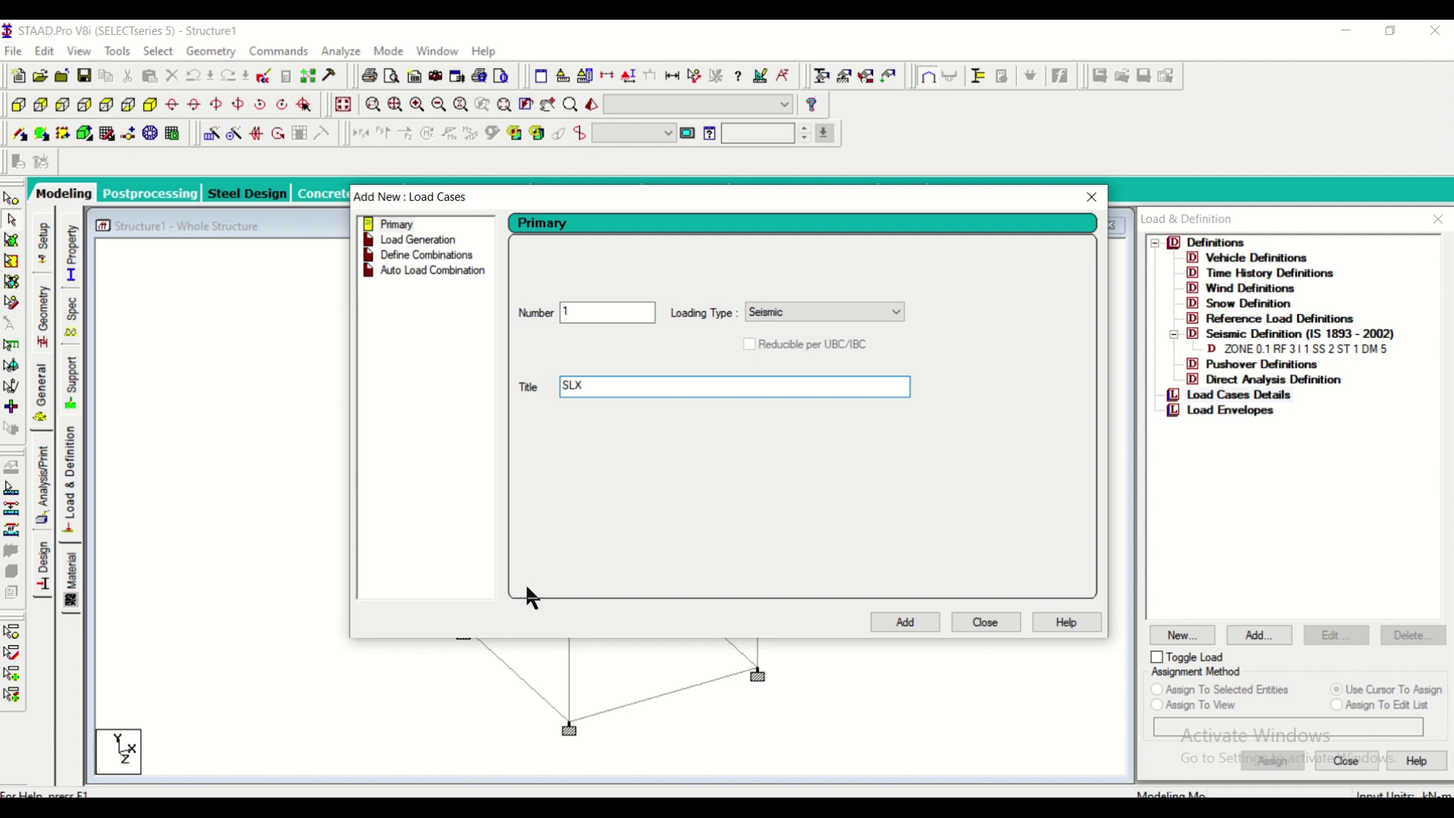
{"action": "left_click", "coordinate": [906, 626]}
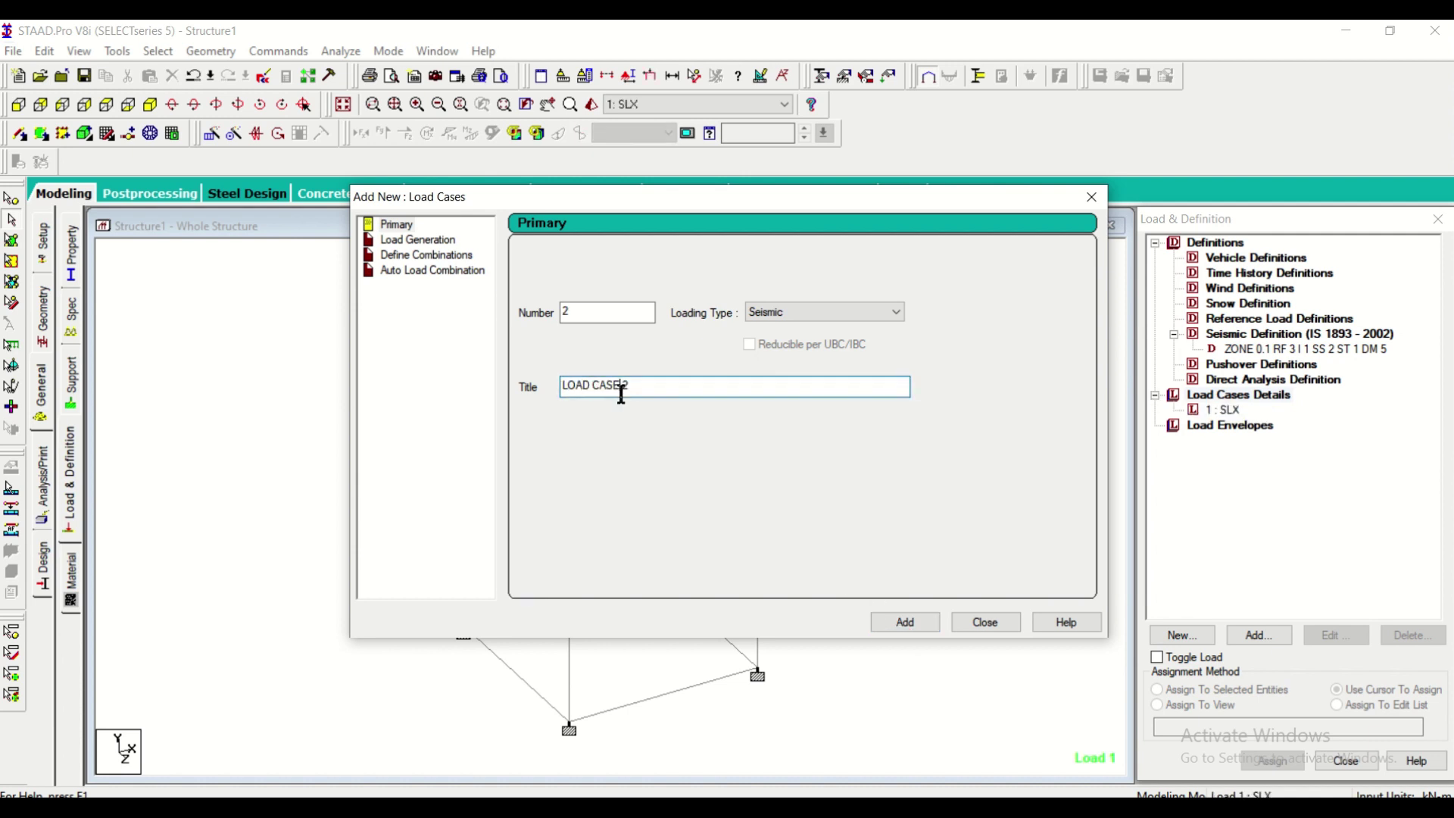
{"action": "type", "text": "SLZ"}
{"action": "left_click", "coordinate": [894, 619]}
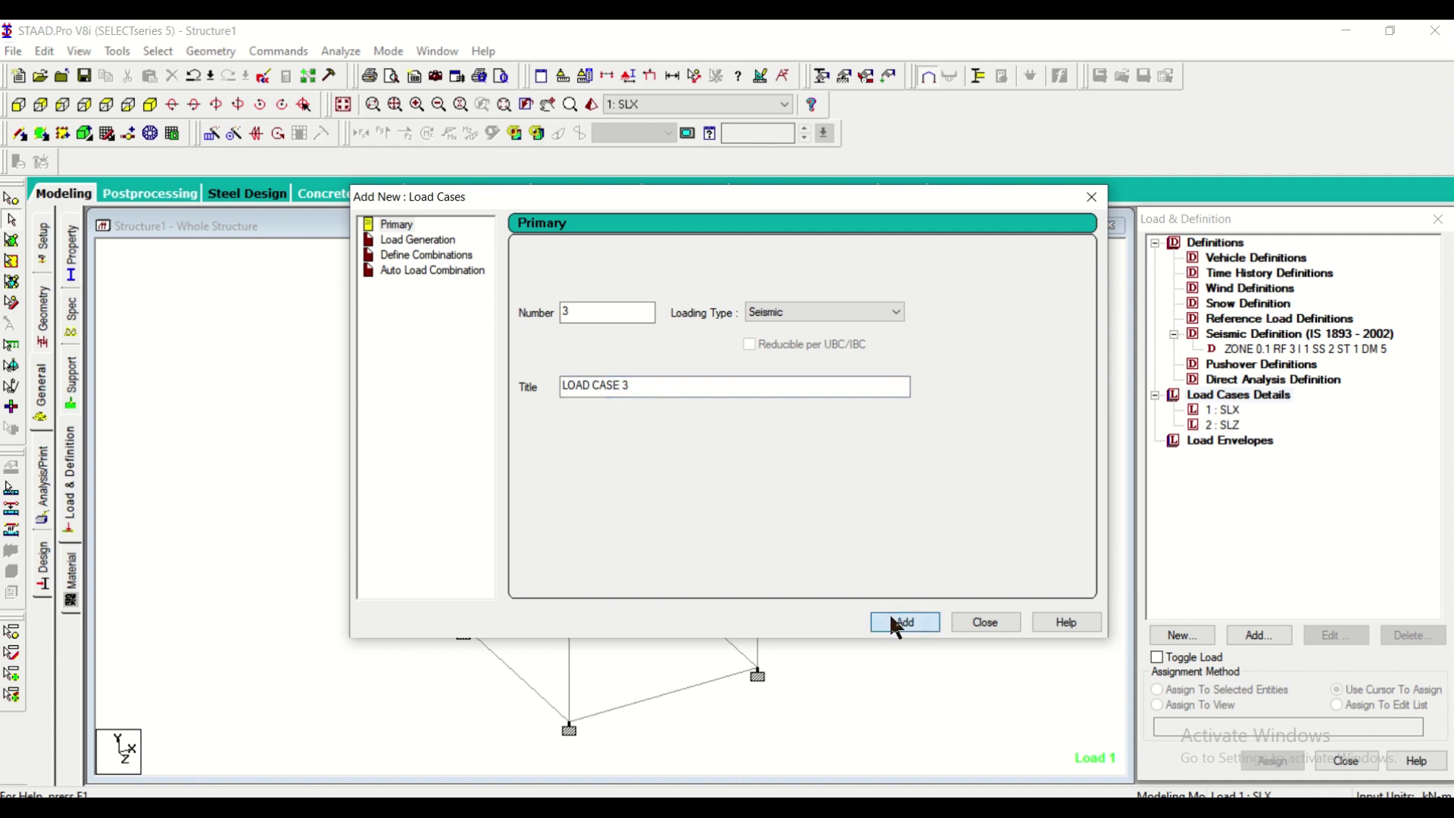
Add primary load case 3 with loading type Dead and the title DL
{"action": "left_click", "coordinate": [821, 315]}
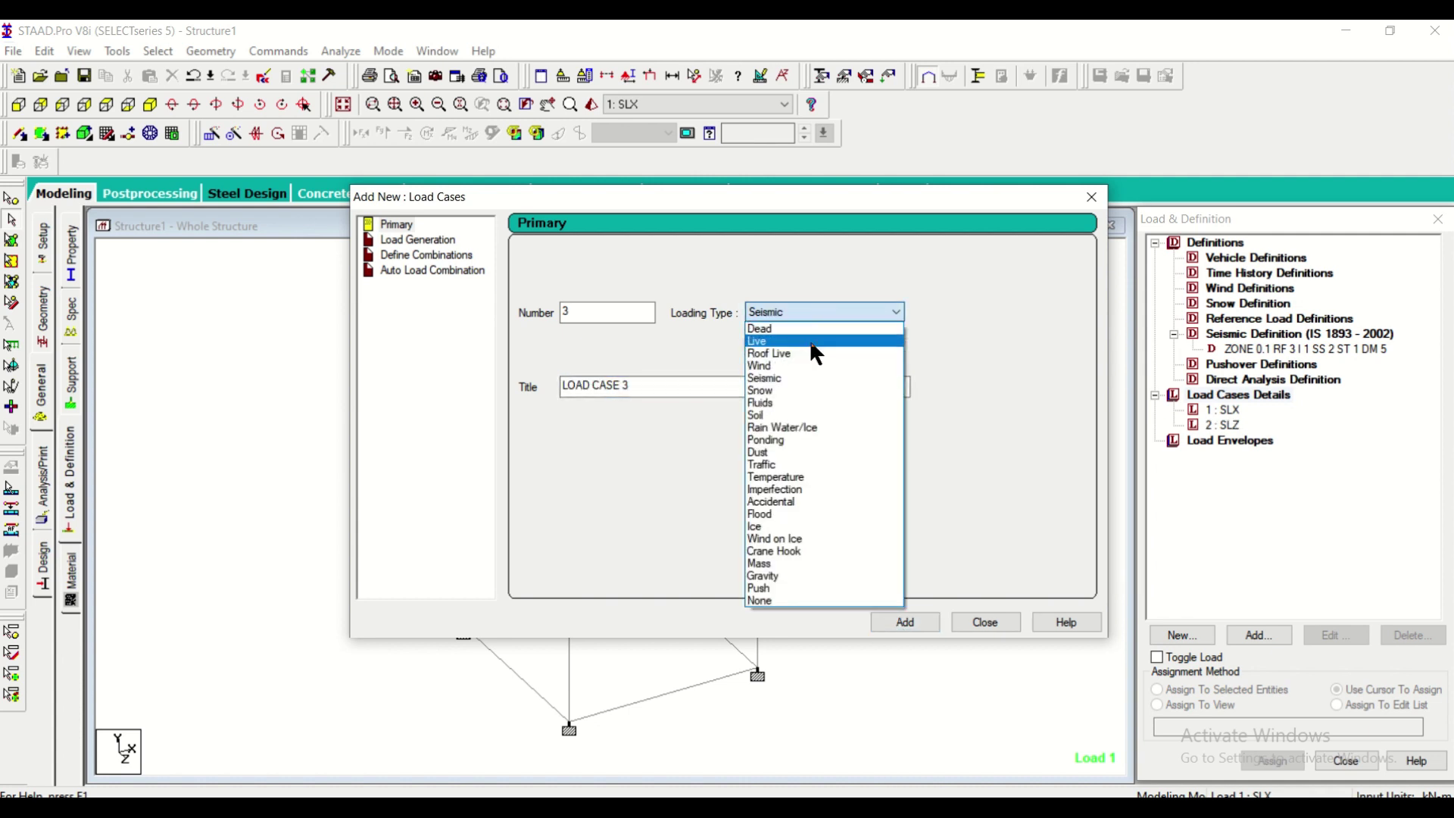
{"action": "left_click", "coordinate": [800, 329]}
{"action": "key", "text": "Tab"}
{"action": "type", "text": "DL"}
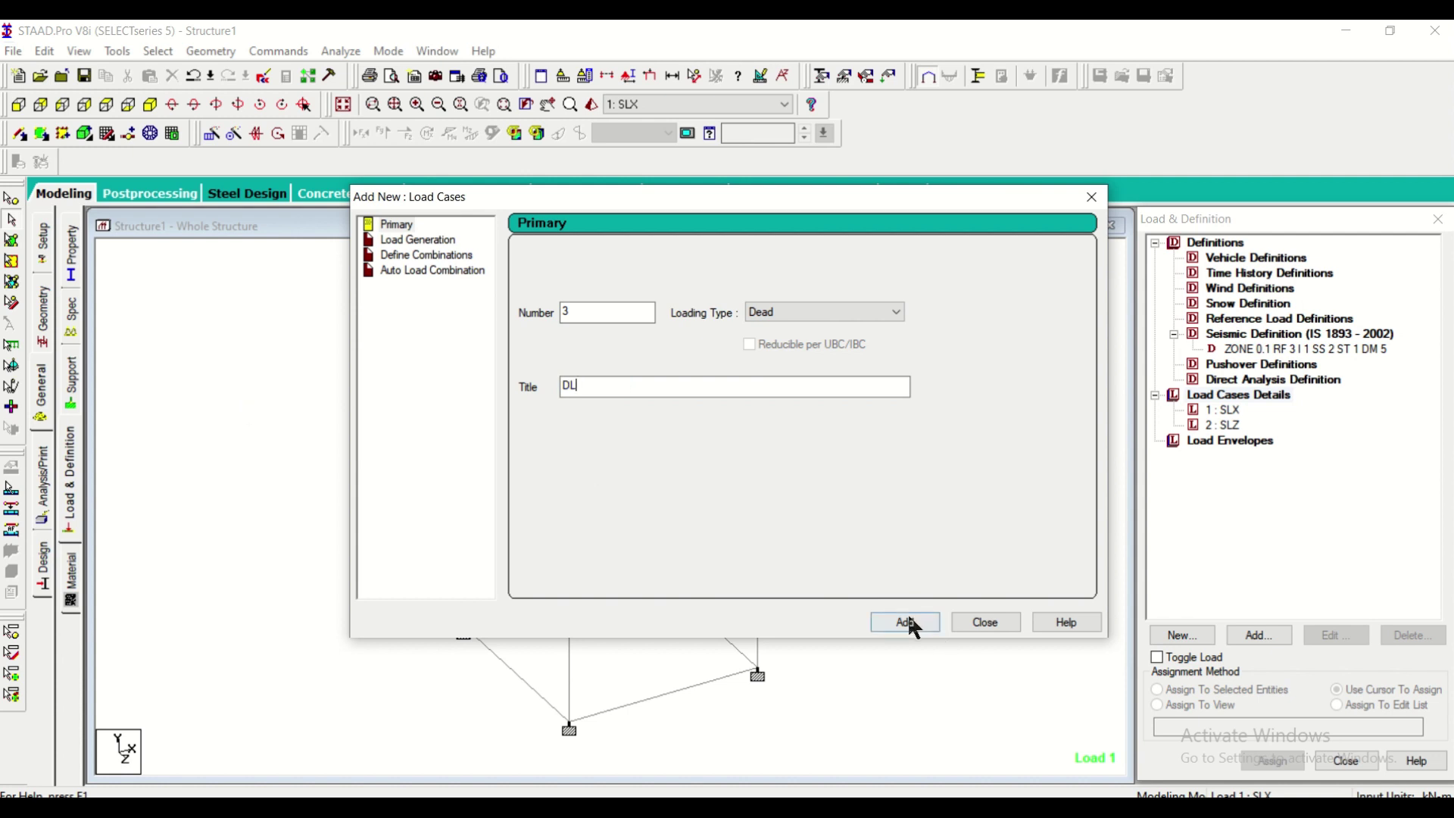
{"action": "left_click", "coordinate": [909, 618]}
Add primary load case 4 titled LL, keeping the loading type Dead, and finish adding load cases
{"action": "left_click_drag", "start_coordinate": [672, 383], "coordinate": [88, 387]}
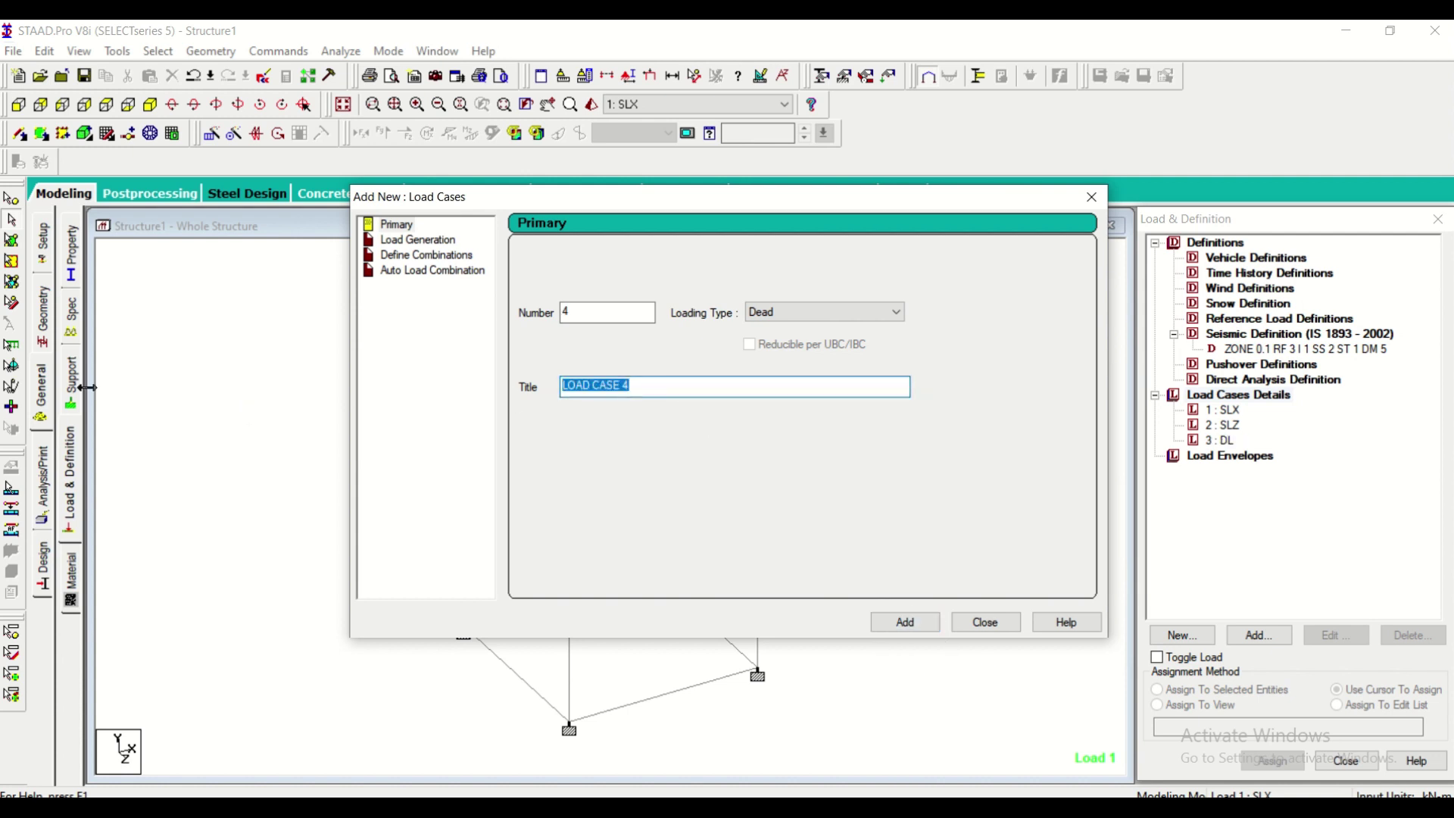
{"action": "type", "text": "LL"}
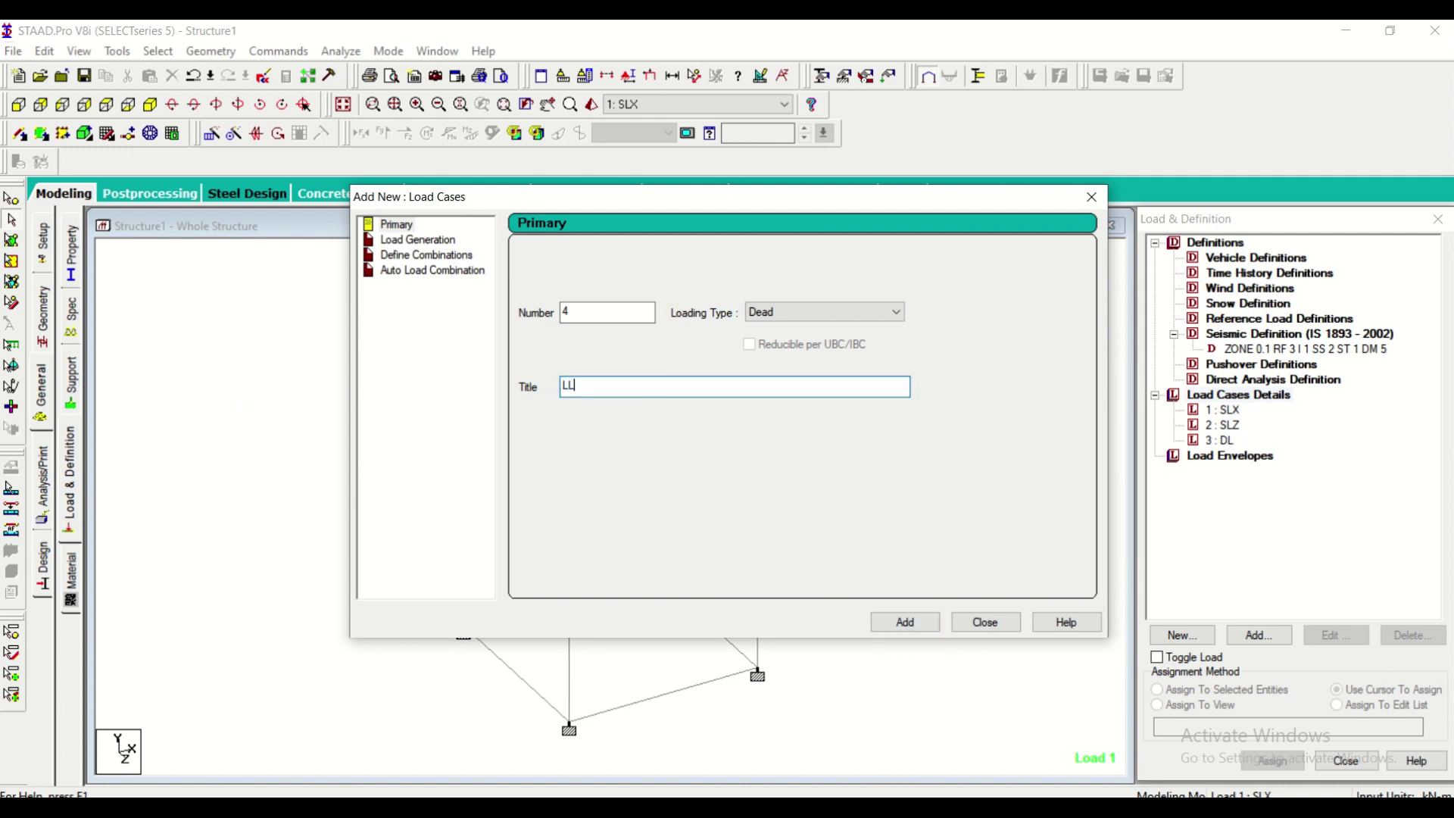
{"action": "left_click", "coordinate": [906, 621]}
{"action": "left_click", "coordinate": [990, 623]}
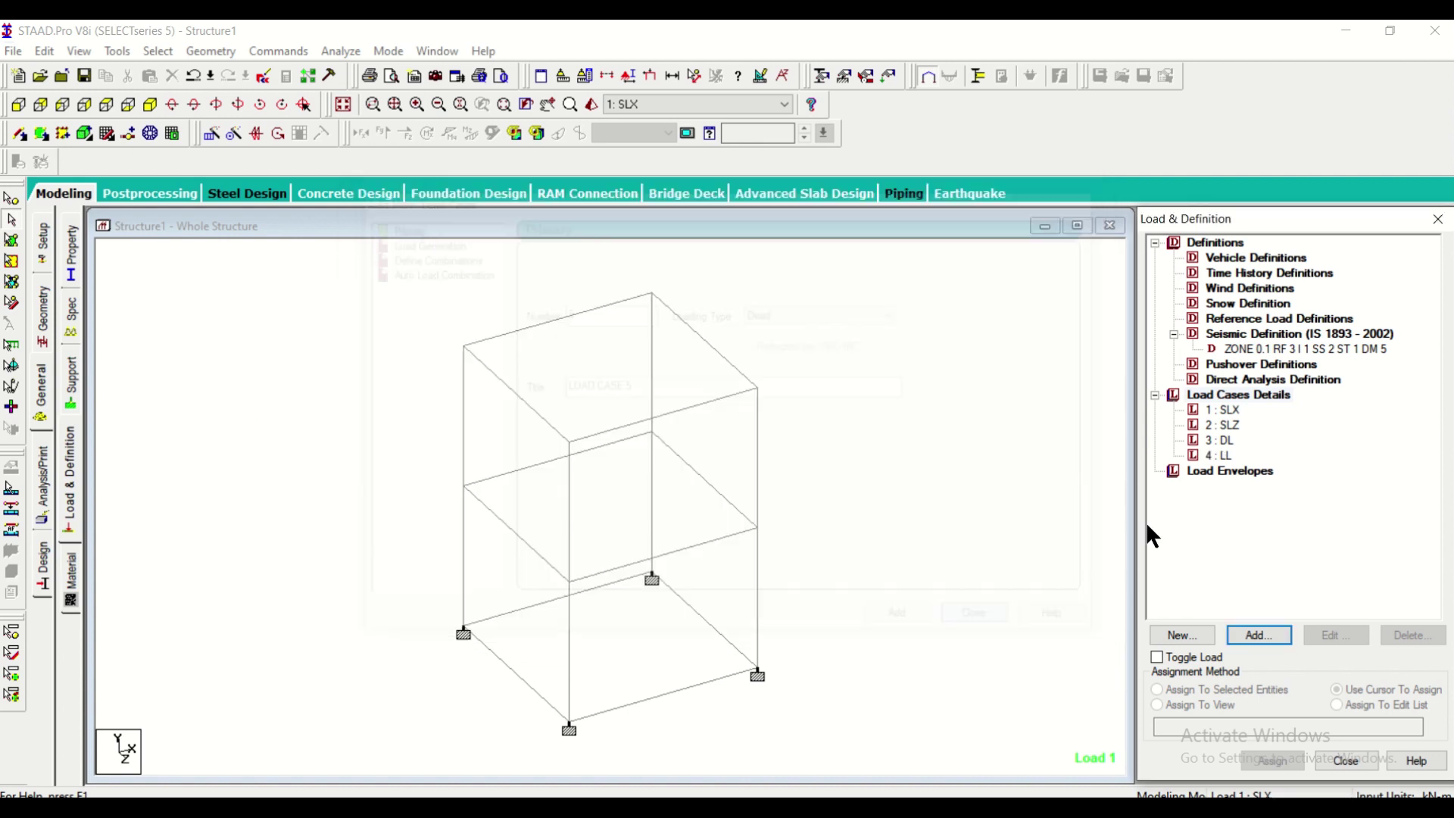
Add a selfweight load in the Y direction with factor 1 to load case SLX
{"action": "left_click", "coordinate": [1228, 411]}
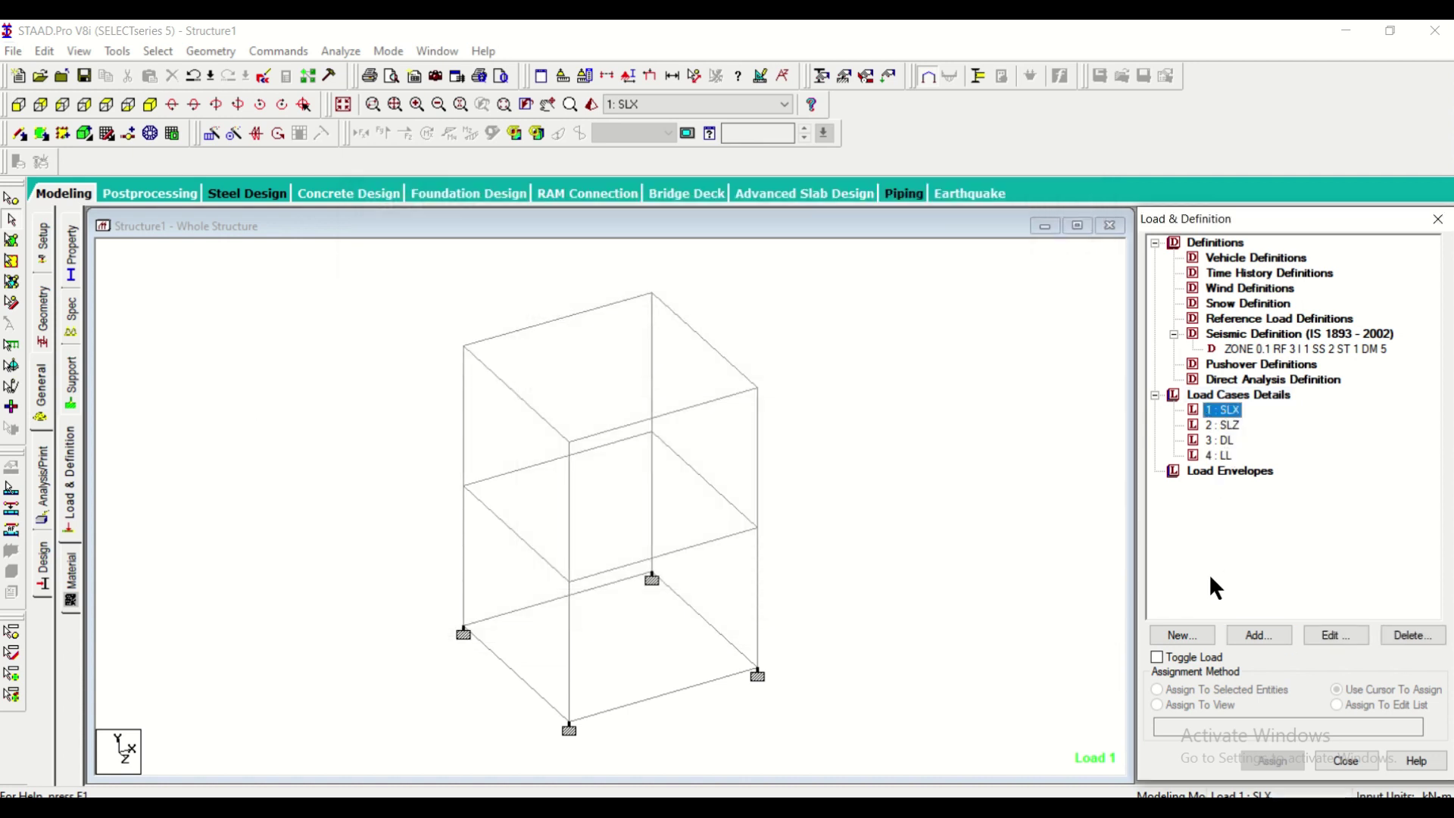
{"action": "left_click", "coordinate": [1273, 634]}
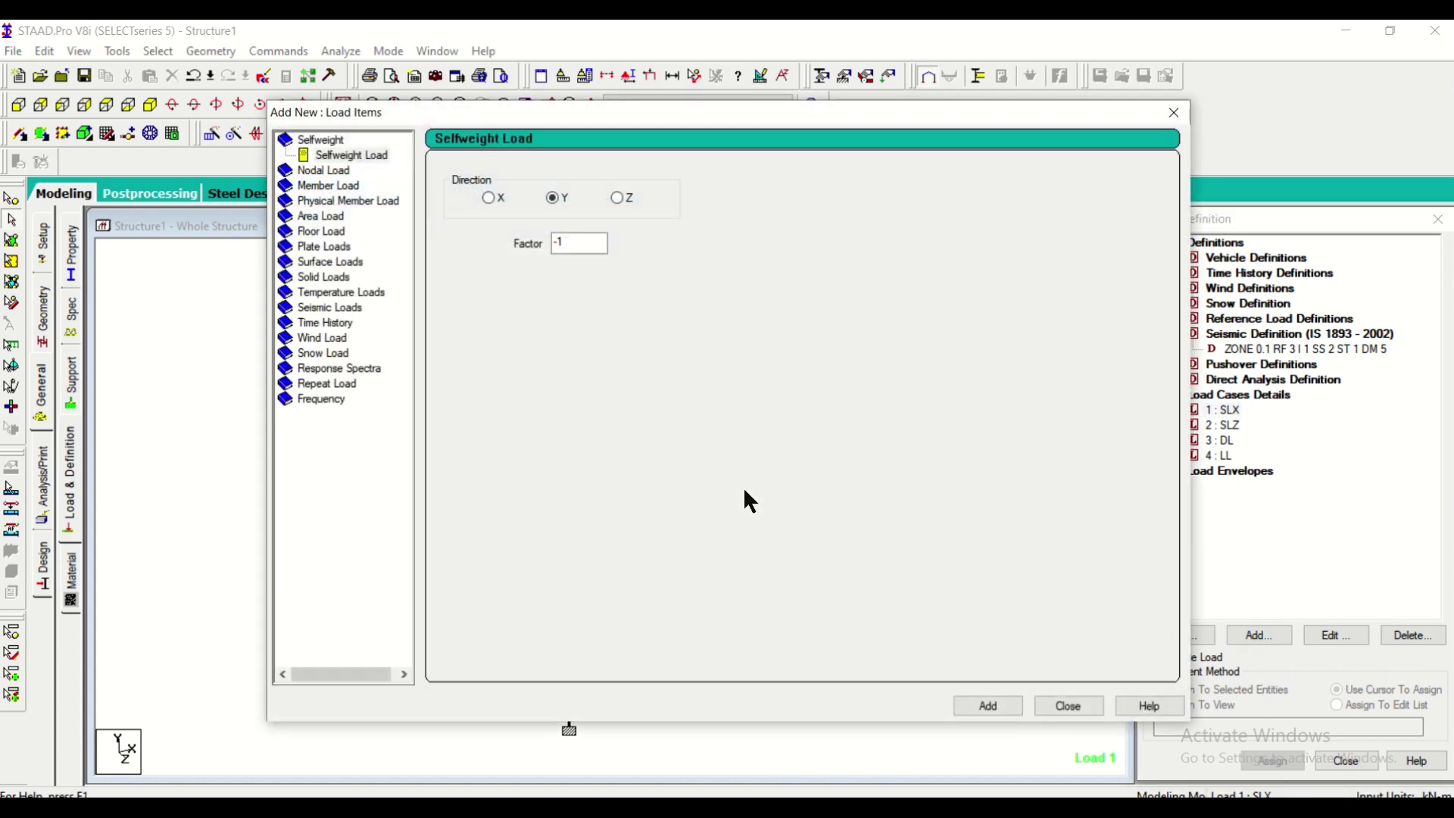
{"action": "double_click", "coordinate": [589, 245]}
{"action": "type", "text": "1"}
{"action": "left_click", "coordinate": [998, 704]}
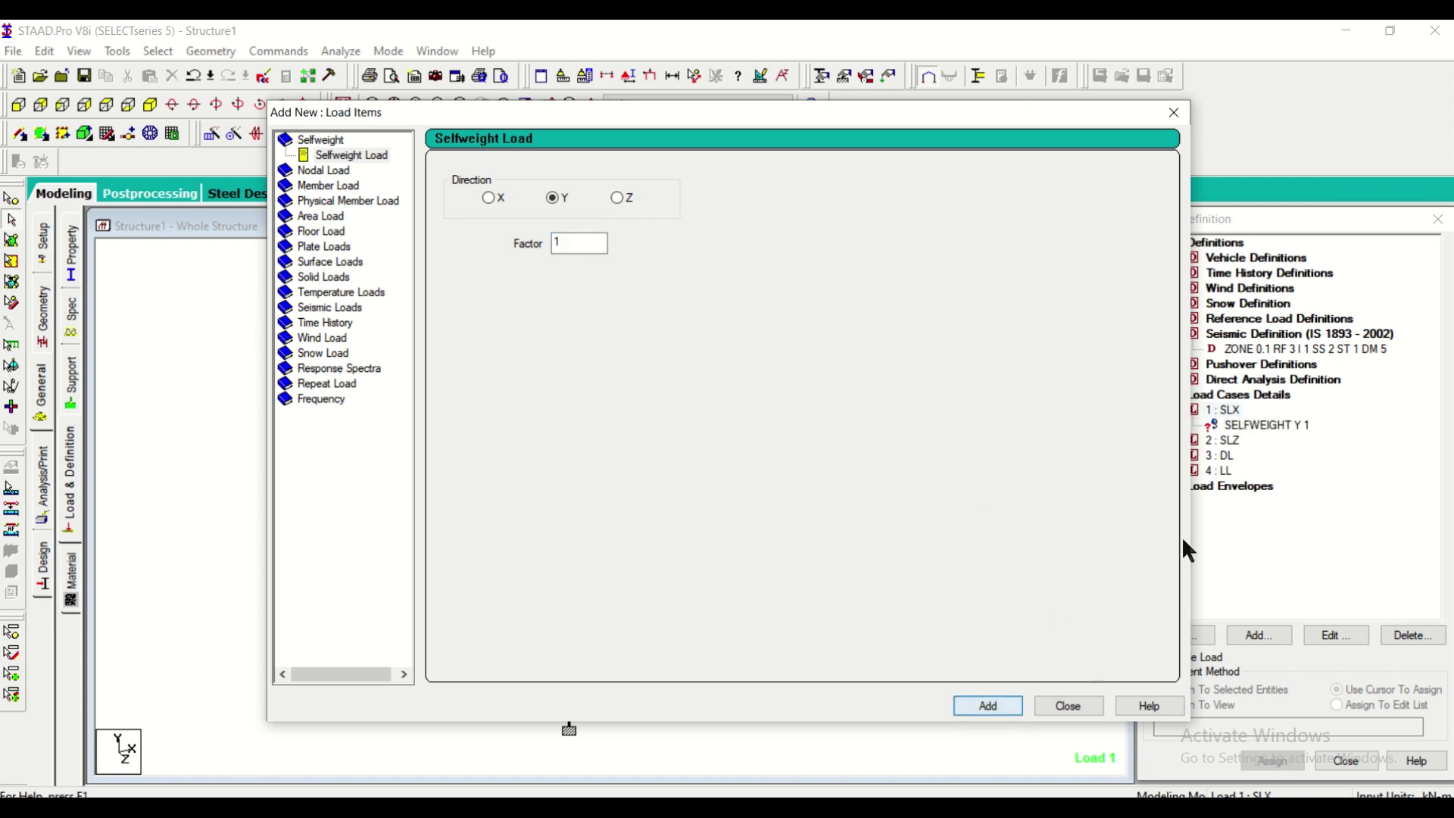
{"action": "left_click", "coordinate": [1050, 712]}
Add a selfweight load in the Y direction with factor 1 to load case SLZ
{"action": "left_click", "coordinate": [1223, 442]}
{"action": "left_click", "coordinate": [1266, 638]}
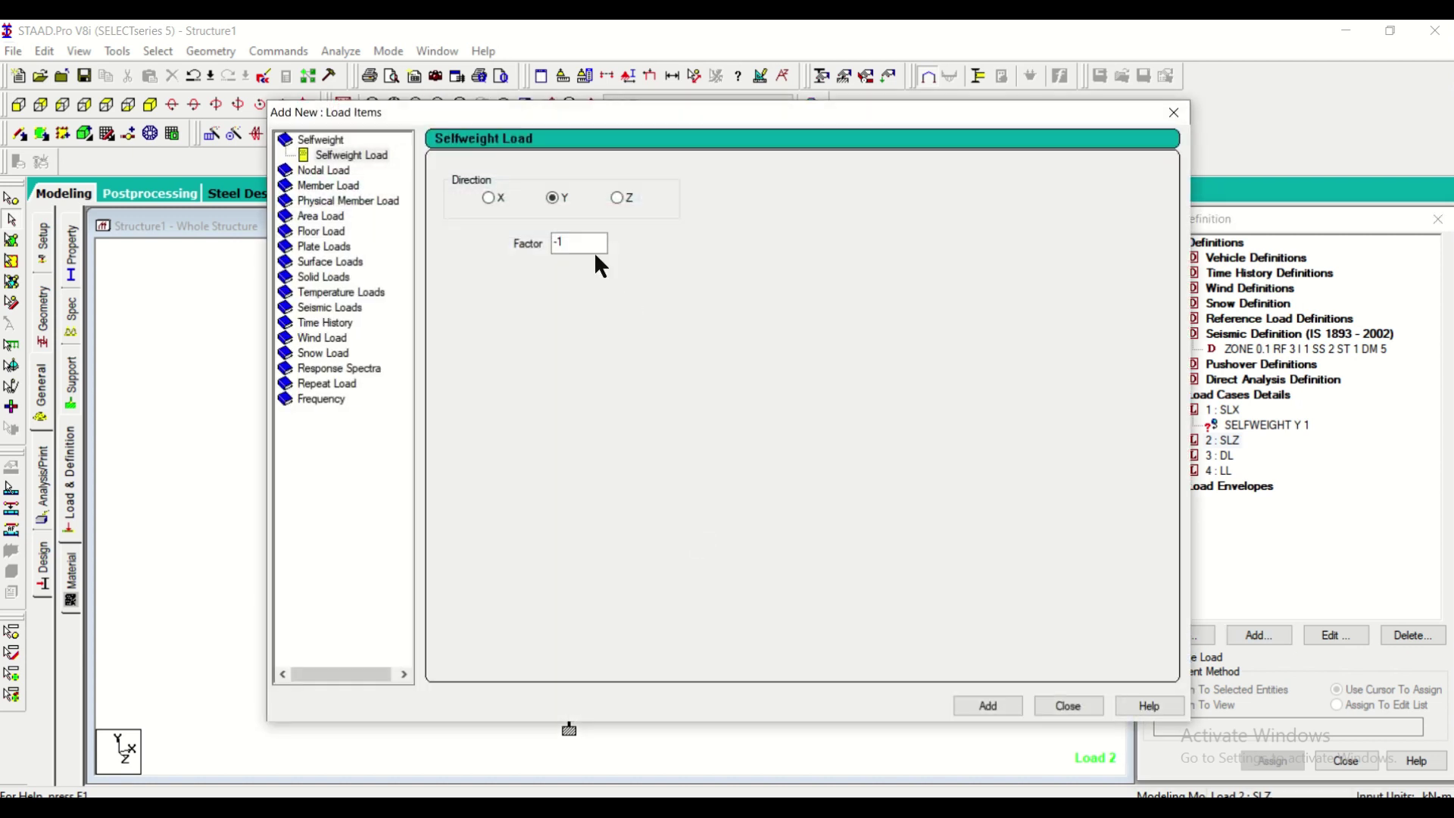
{"action": "double_click", "coordinate": [571, 244]}
{"action": "type", "text": "1"}
{"action": "left_click", "coordinate": [994, 706]}
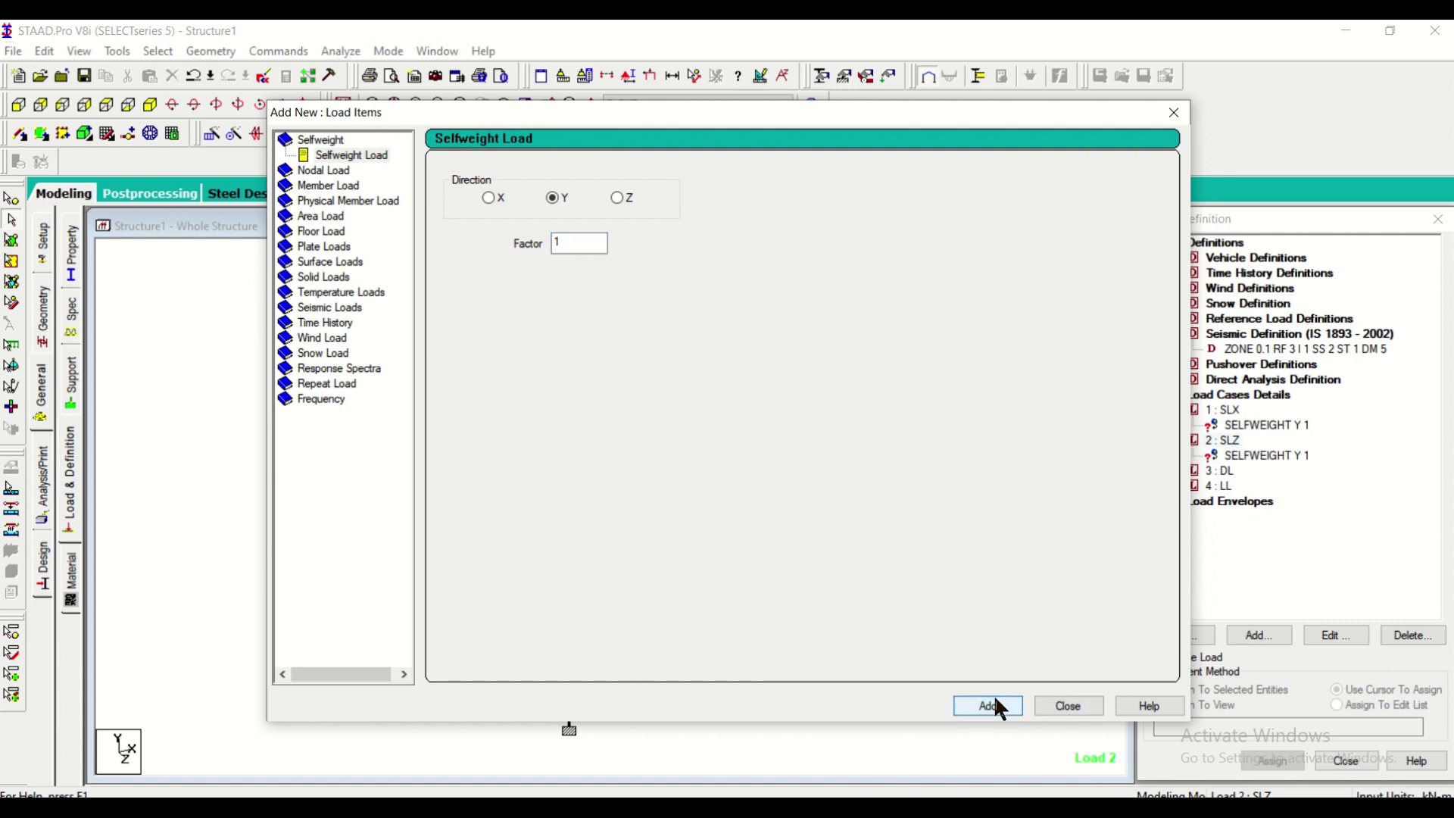
{"action": "left_click", "coordinate": [1067, 706]}
Add a selfweight load in the Y direction with factor -1 to load case DL
{"action": "left_click", "coordinate": [1211, 471]}
{"action": "left_click", "coordinate": [1243, 637]}
{"action": "left_click_drag", "start_coordinate": [705, 115], "coordinate": [743, 725]}
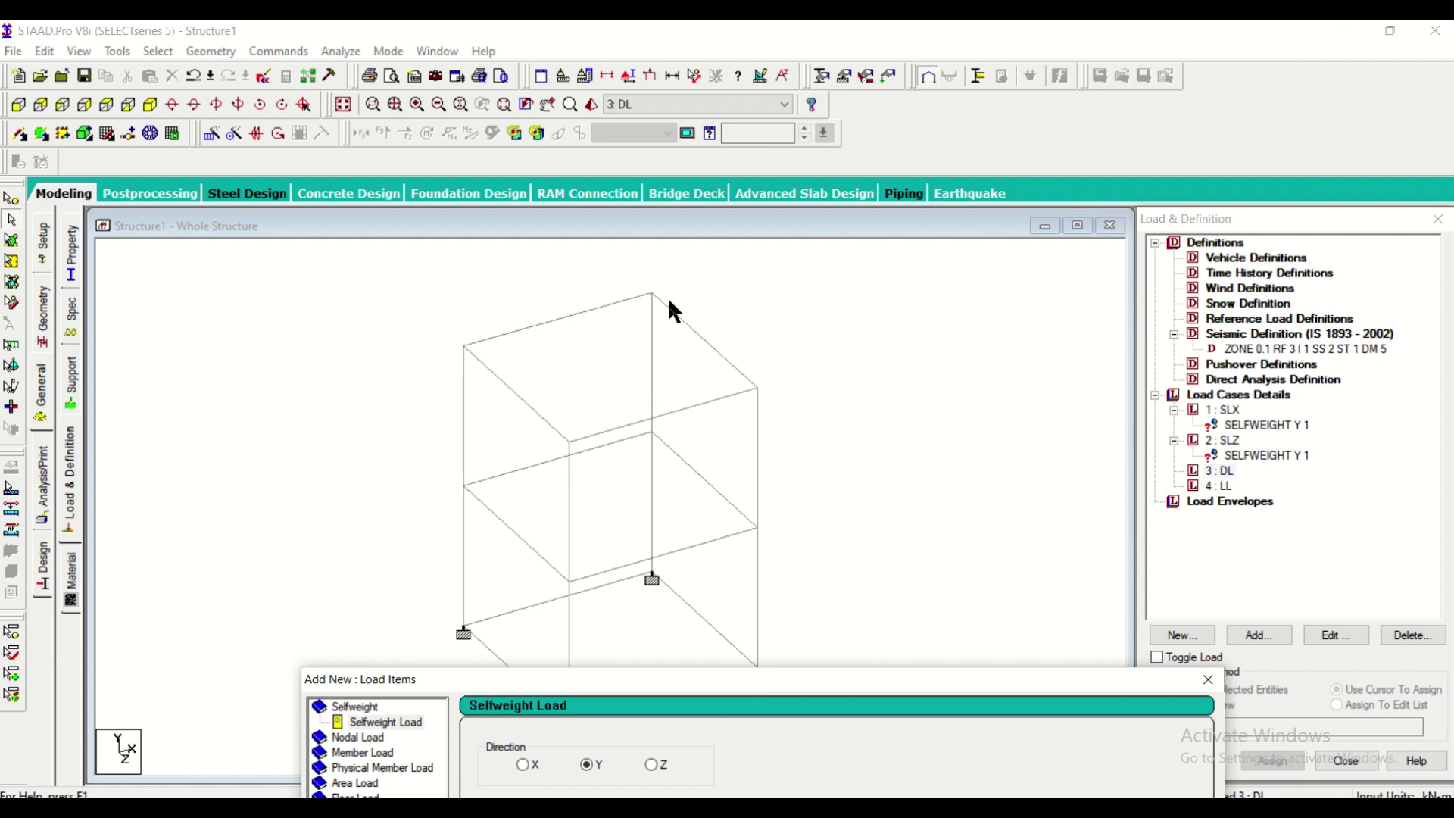
{"action": "left_click_drag", "start_coordinate": [719, 689], "coordinate": [672, 144]}
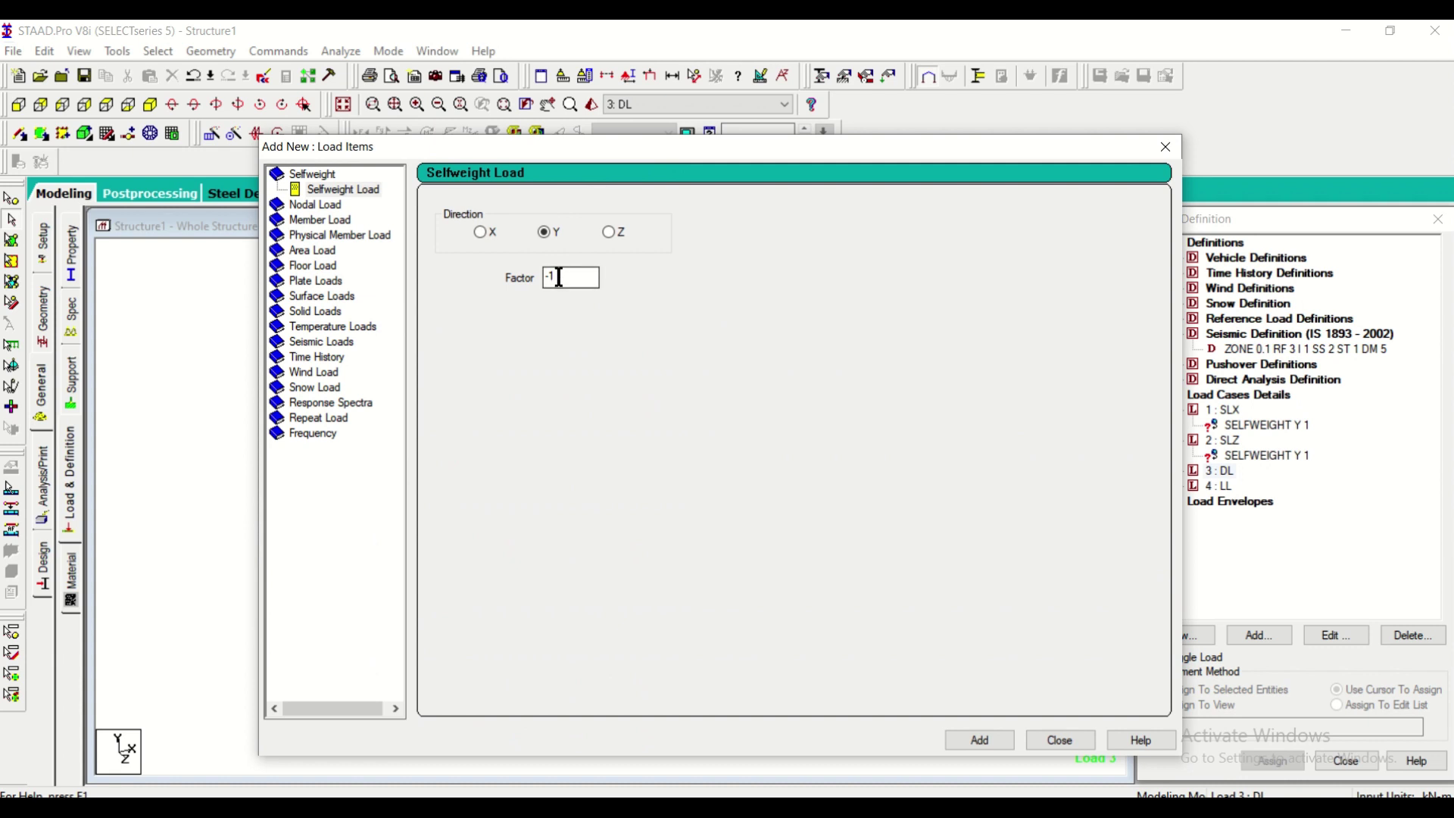
{"action": "left_click", "coordinate": [984, 740]}
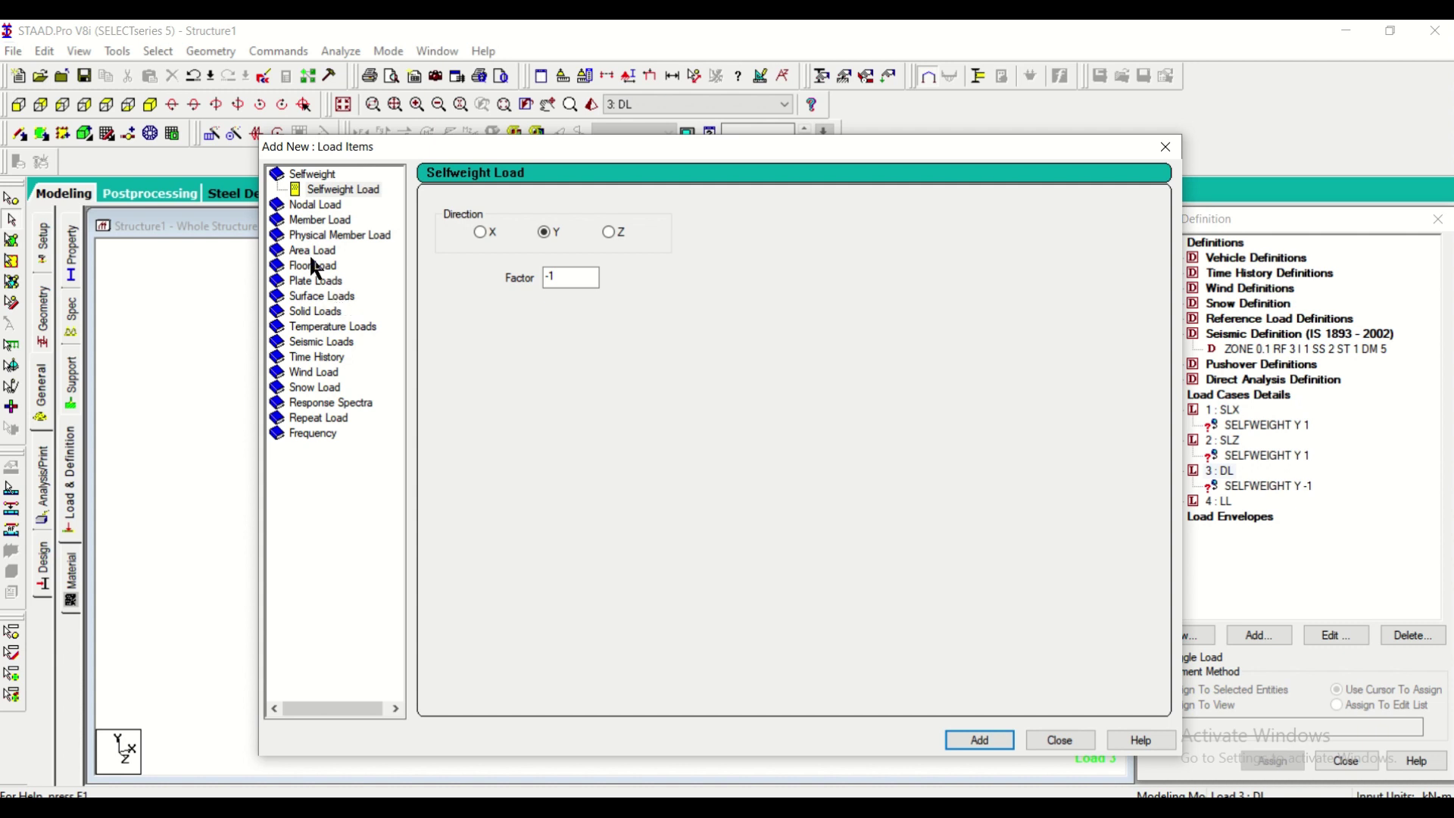
Add a uniform force member load of -5.5 kN/m in the GY direction to load case DL
{"action": "left_click", "coordinate": [314, 220]}
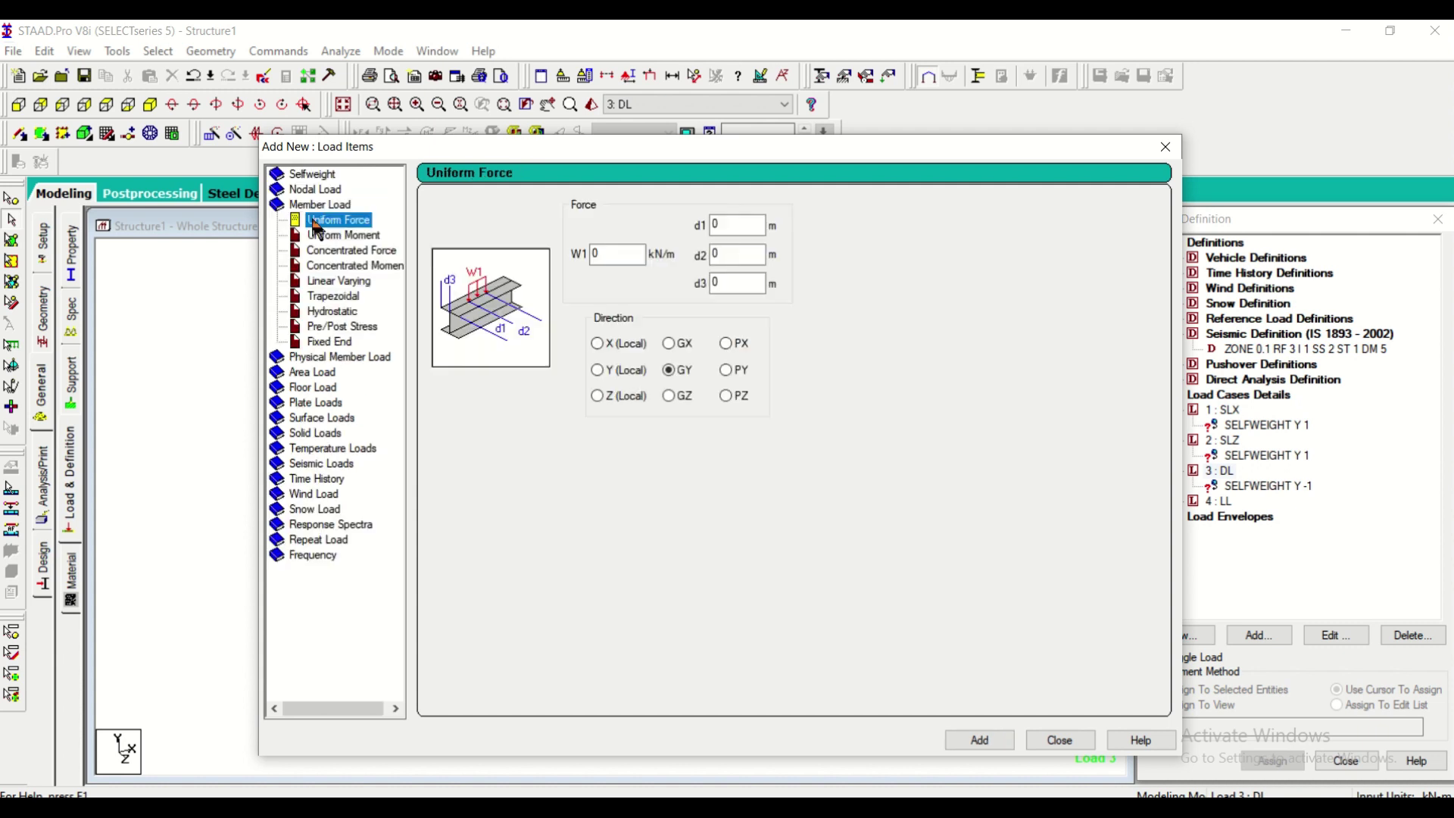
{"action": "left_click", "coordinate": [640, 261]}
{"action": "type", "text": "-5.5"}
{"action": "left_click_drag", "start_coordinate": [805, 165], "coordinate": [1066, 181]}
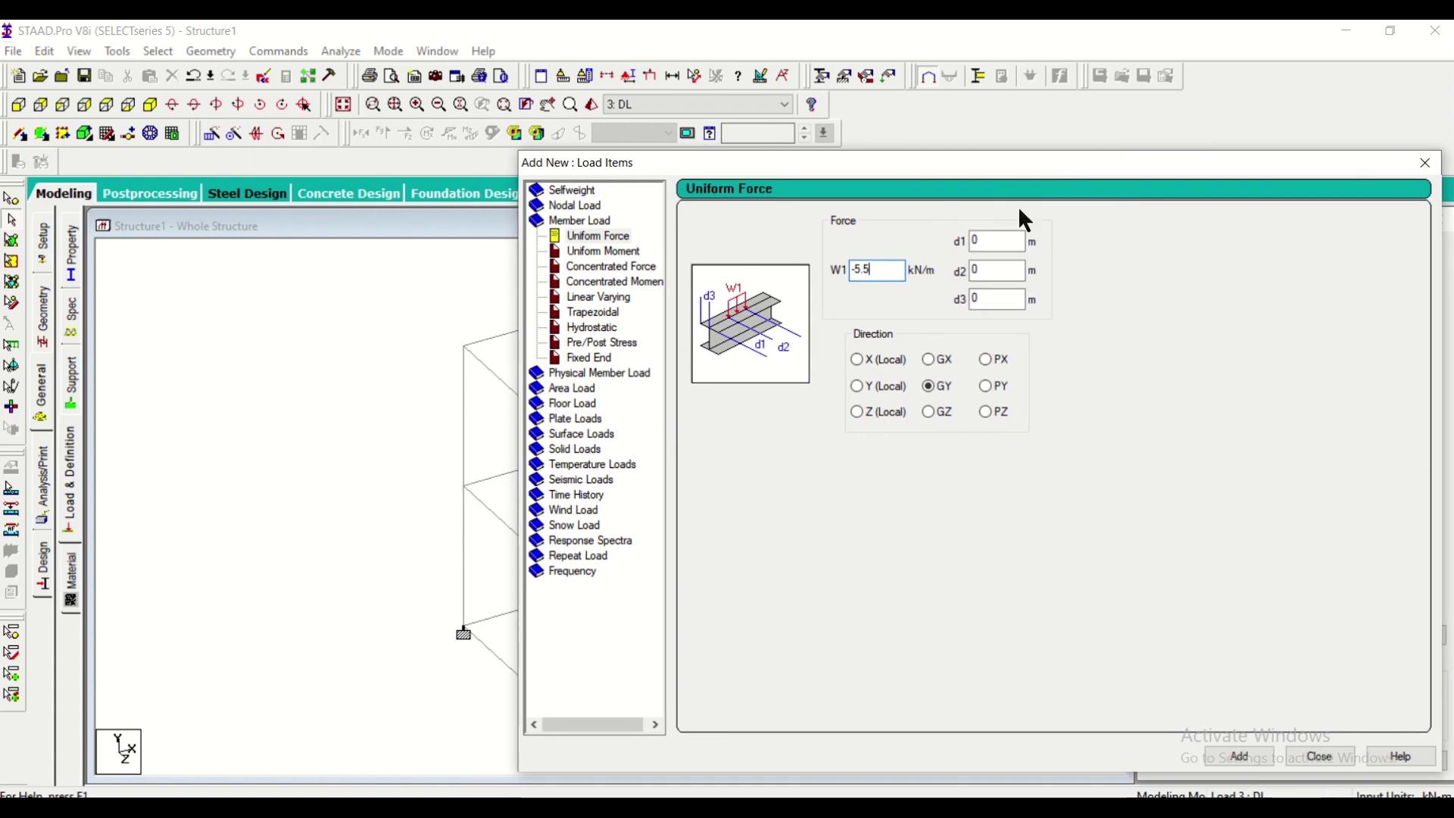
{"action": "left_click_drag", "start_coordinate": [1052, 168], "coordinate": [718, 106]}
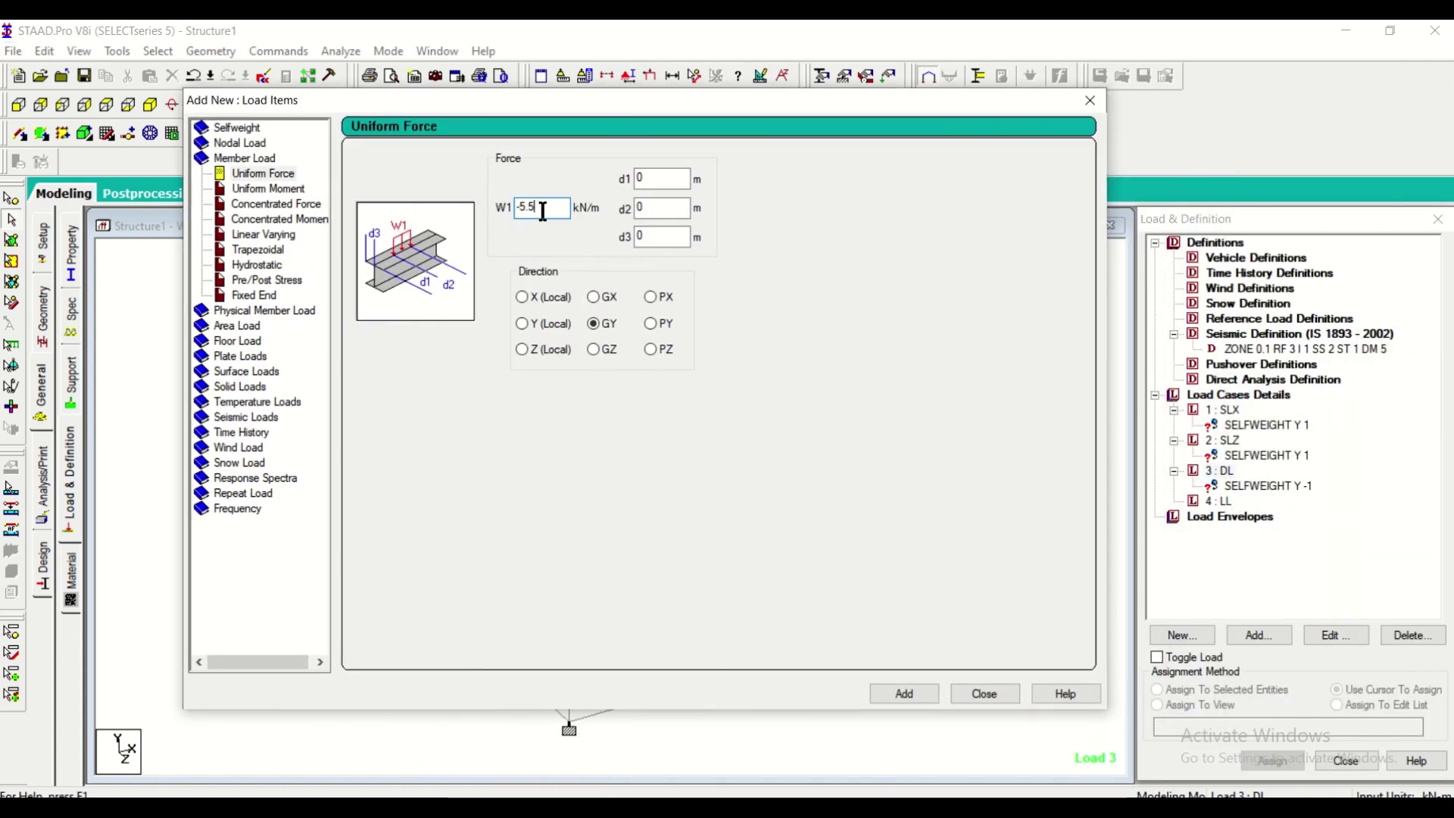
{"action": "left_click", "coordinate": [902, 695]}
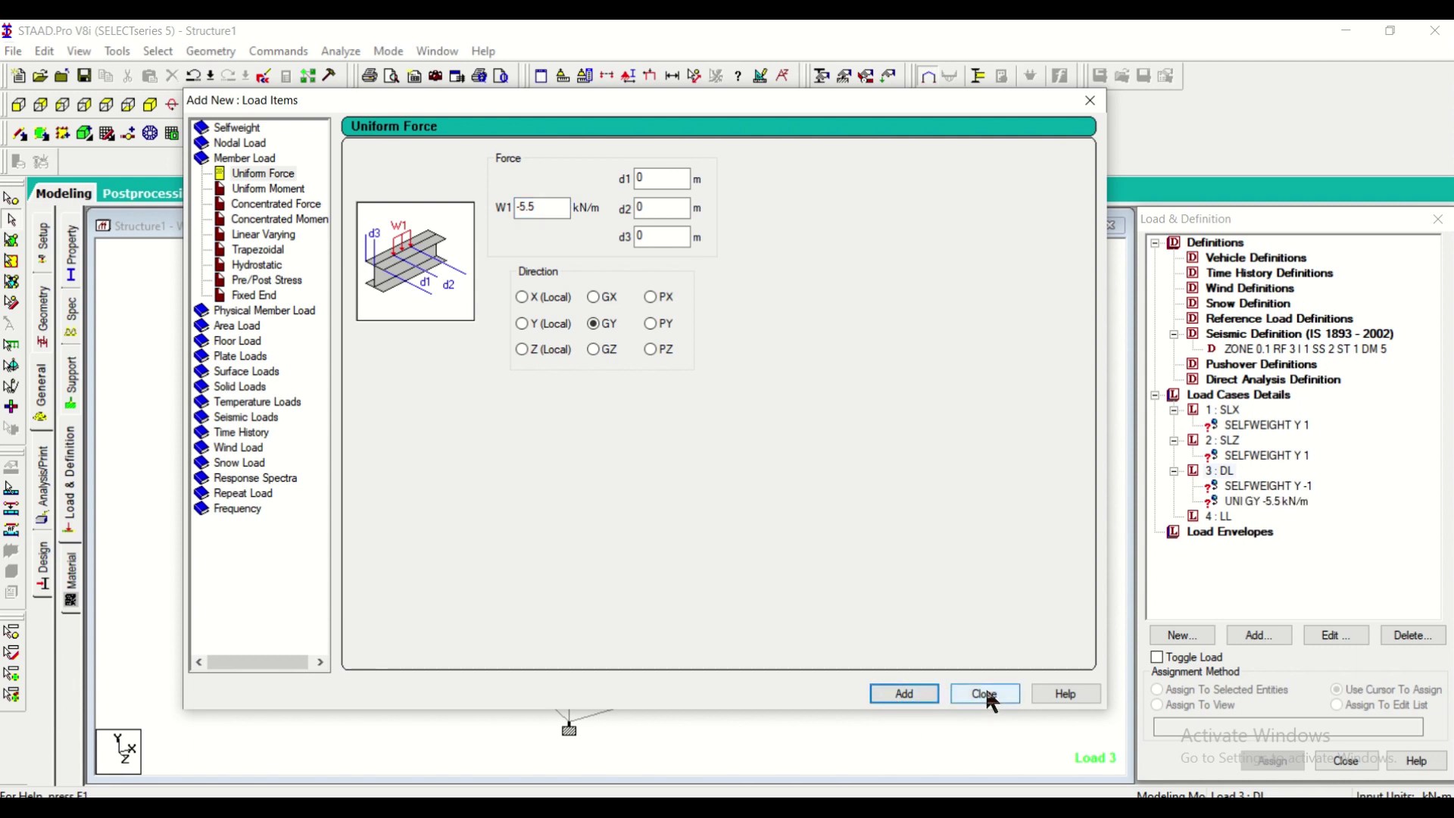
Open the floor load definition for load case DL, then switch to Calculator and calculate 0.15 × 25
{"action": "left_click", "coordinate": [248, 342]}
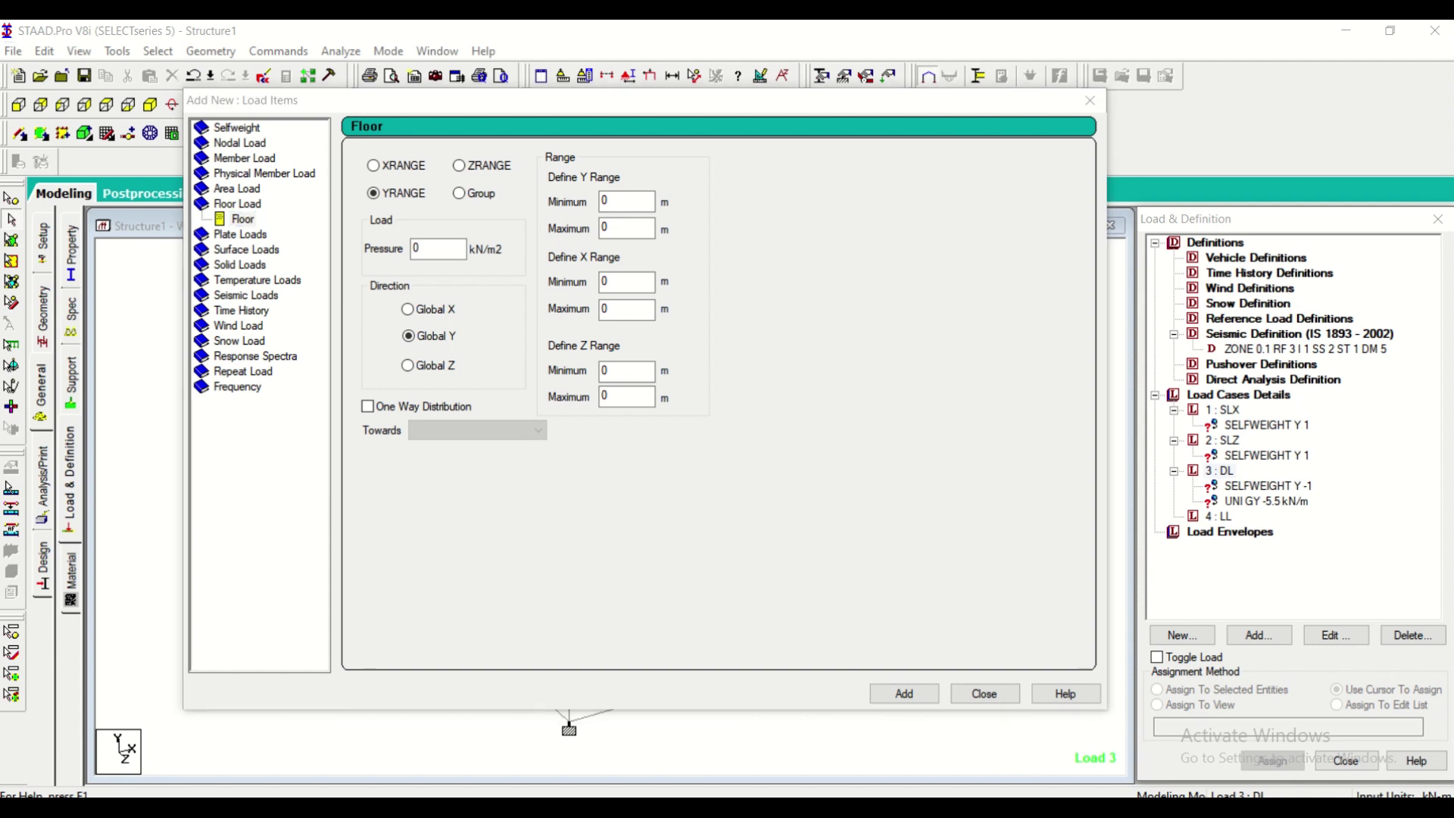
{"action": "type", "text": "CA"}
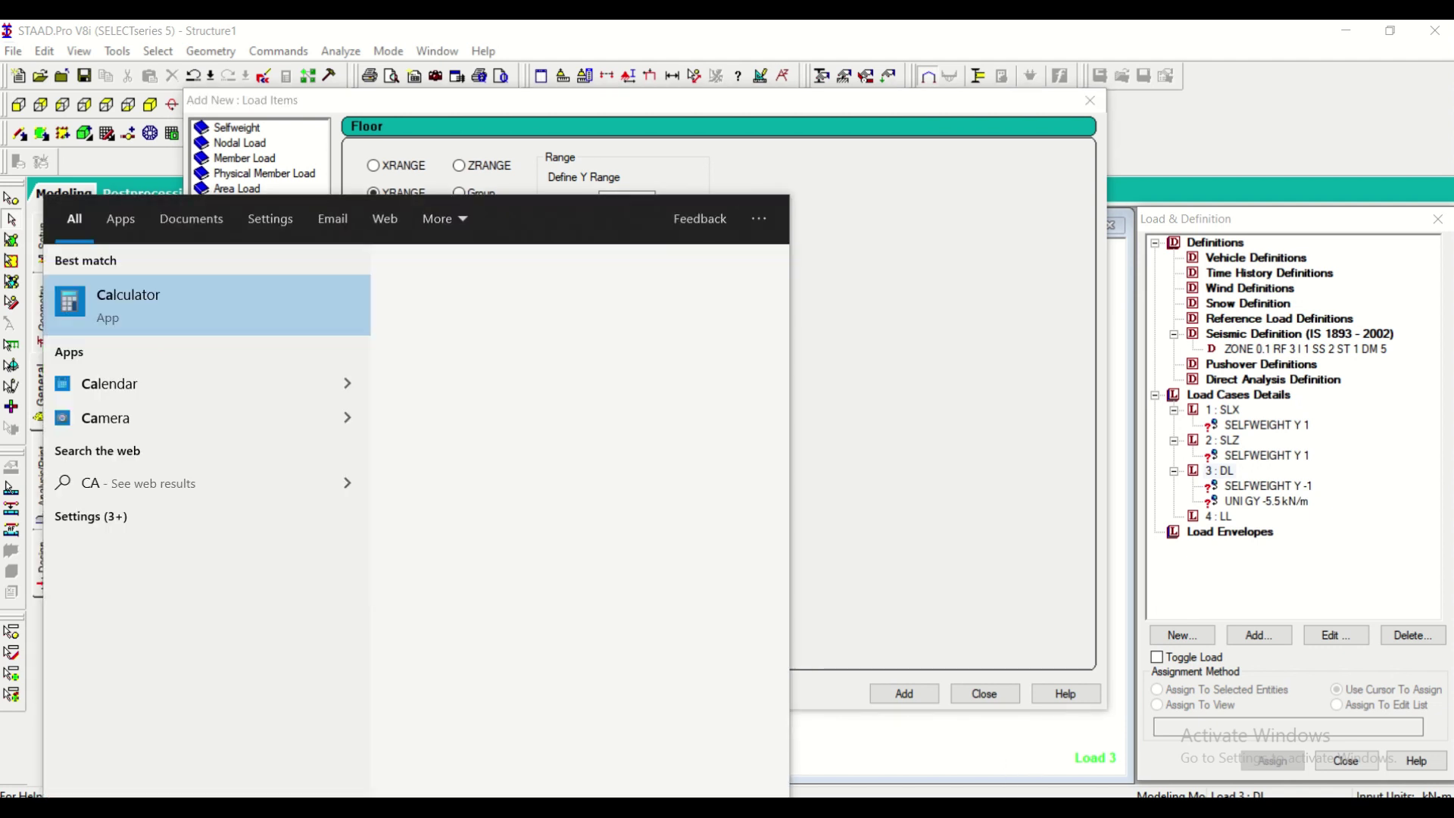
{"action": "type", "text": "L"}
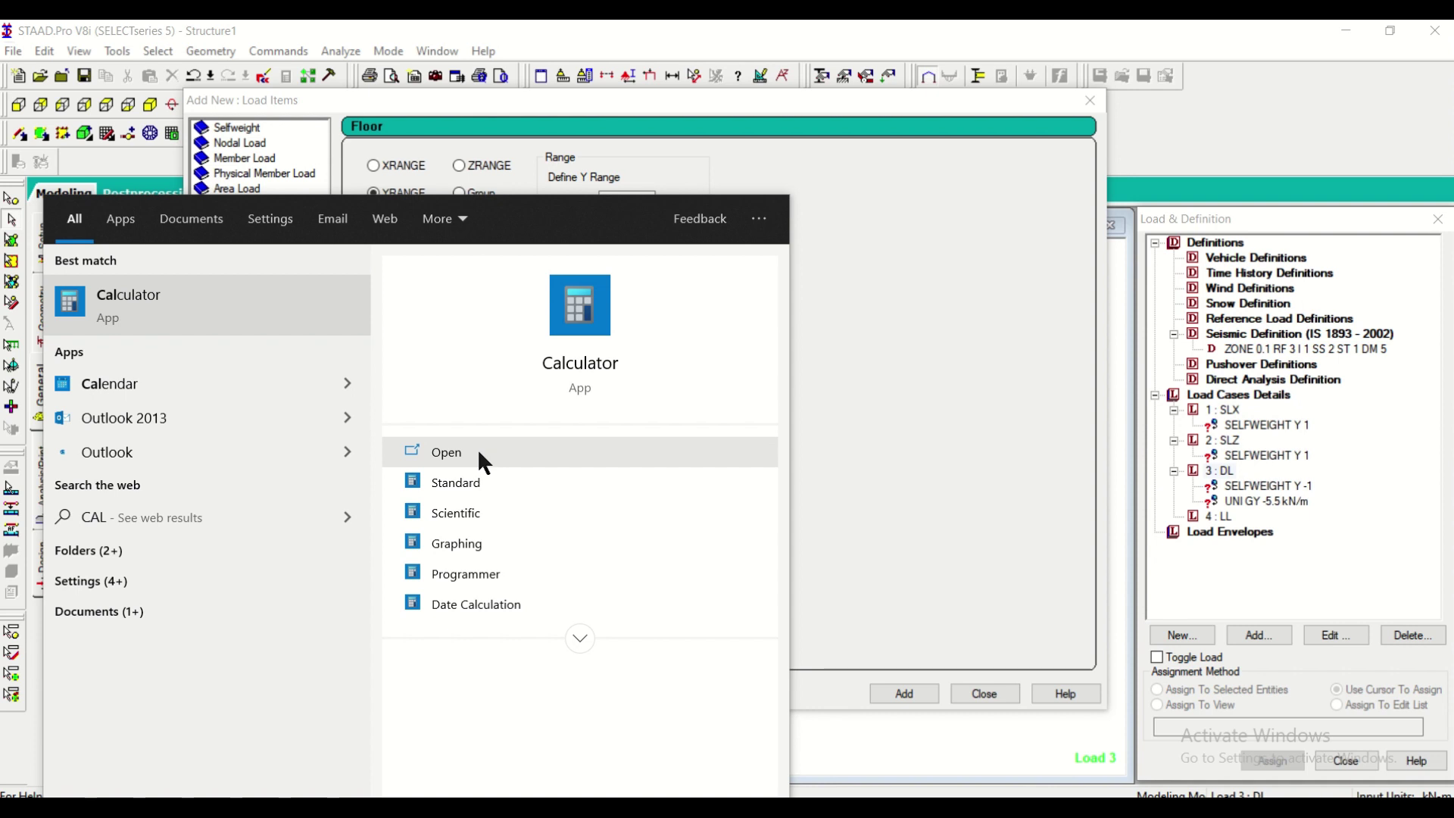
{"action": "key", "text": "Return"}
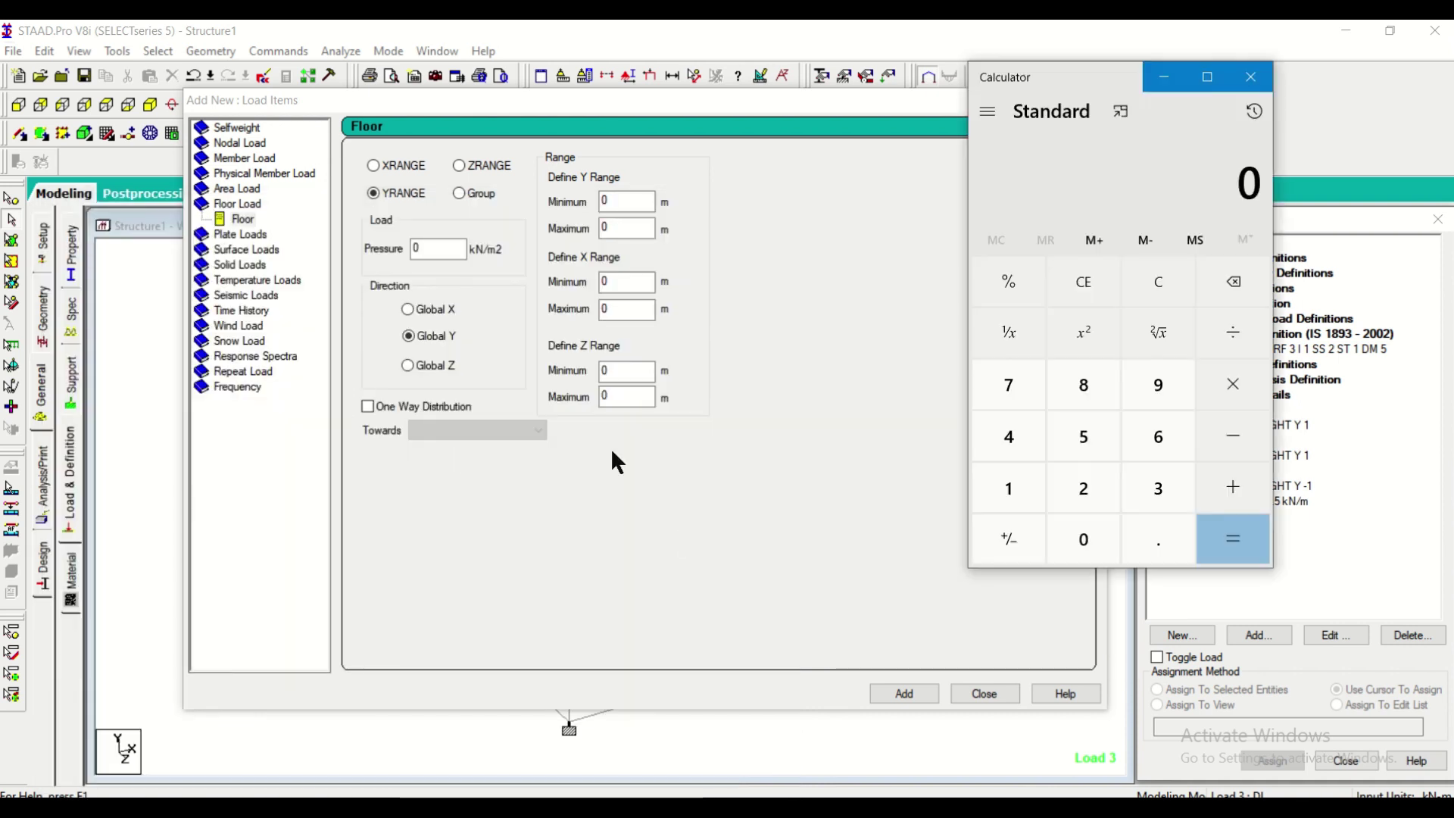
{"action": "left_click_drag", "start_coordinate": [1024, 75], "coordinate": [914, 143]}
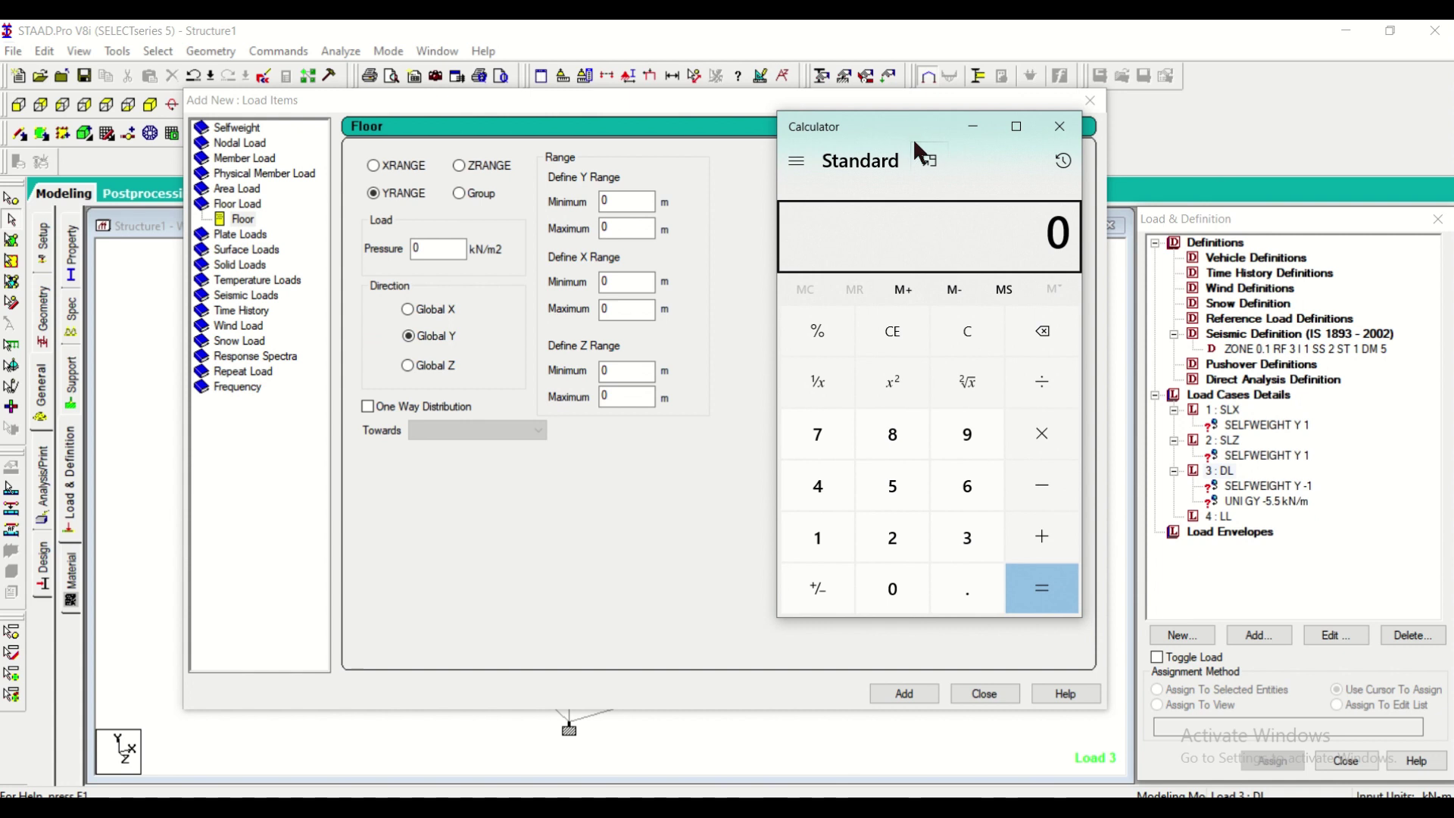
{"action": "left_click", "coordinate": [894, 588]}
{"action": "left_click", "coordinate": [968, 588]}
{"action": "left_click", "coordinate": [818, 538]}
{"action": "left_click", "coordinate": [892, 486]}
{"action": "left_click", "coordinate": [1049, 435]}
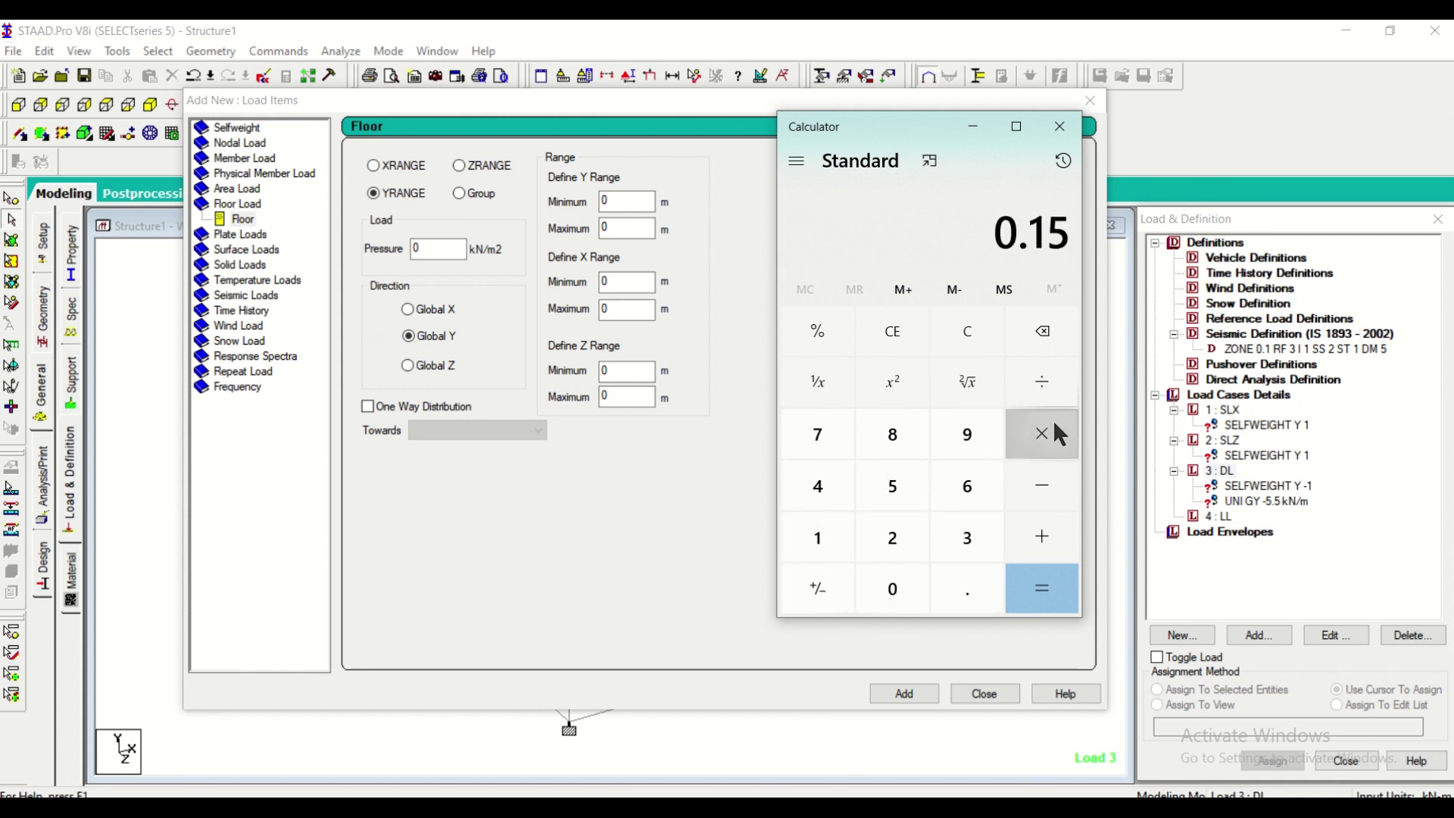
{"action": "left_click", "coordinate": [898, 542]}
{"action": "left_click", "coordinate": [883, 489]}
{"action": "left_click", "coordinate": [1058, 611]}
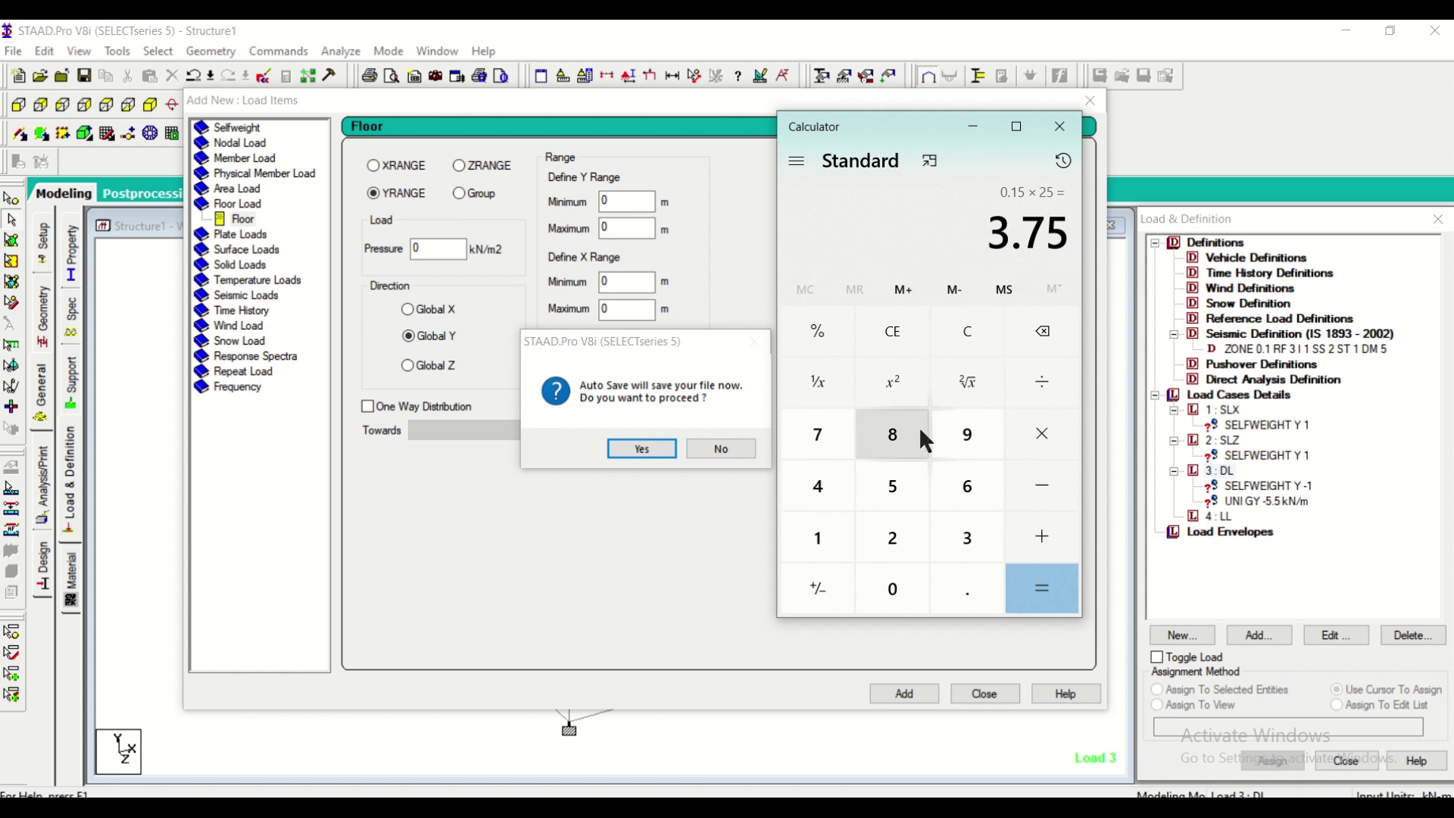
Calculate 25 × 0.1 in Calculator for the floor load pressure
{"action": "left_click", "coordinate": [891, 539]}
{"action": "left_click", "coordinate": [901, 483]}
{"action": "left_click", "coordinate": [1049, 433]}
{"action": "left_click", "coordinate": [938, 583]}
{"action": "left_click", "coordinate": [830, 552]}
{"action": "left_click", "coordinate": [1030, 585]}
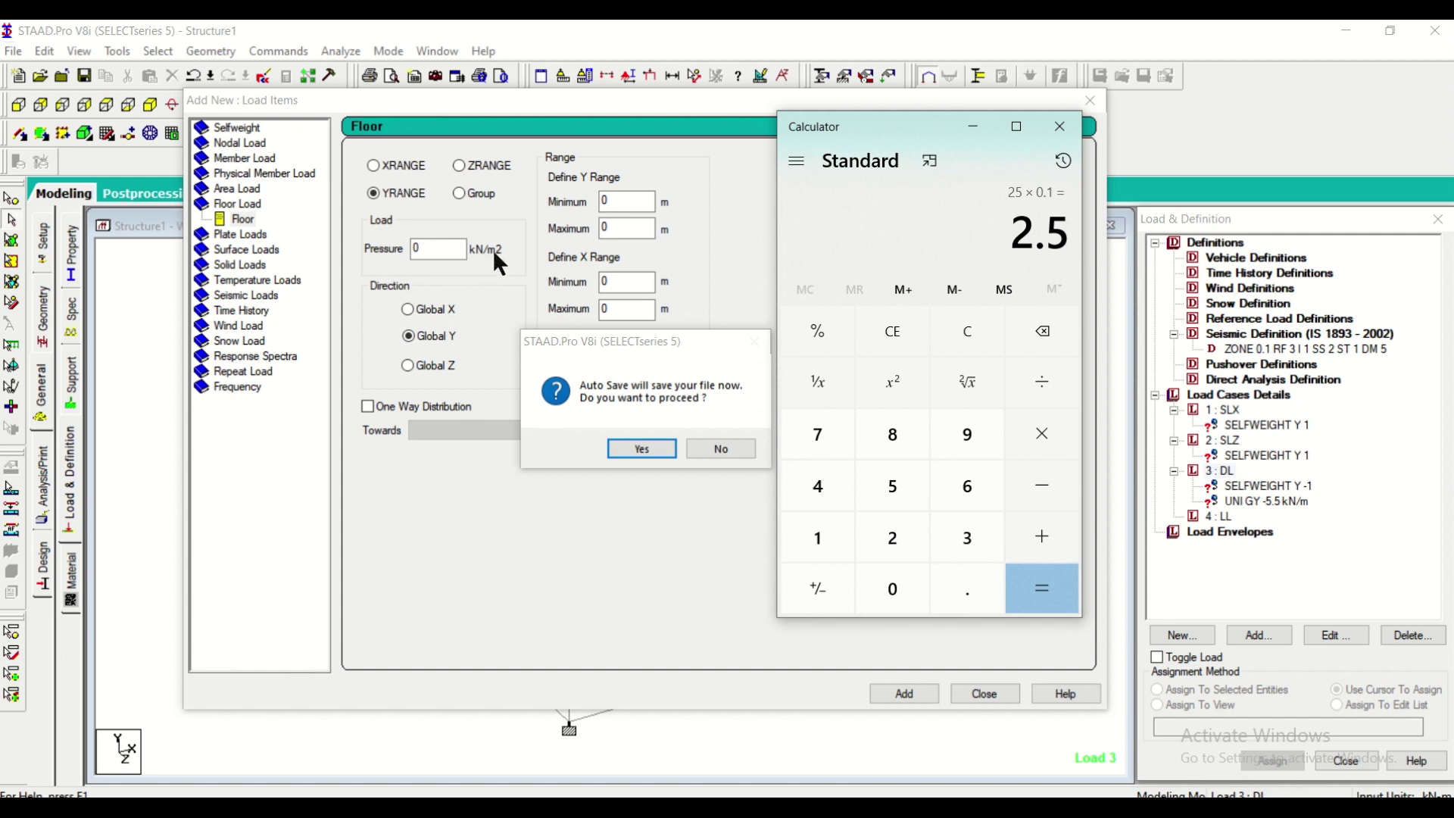
Decline the auto save and add a YRANGE floor load with pressure -2.5 kN/m2 in Global Y to load case DL
{"action": "left_click", "coordinate": [742, 448]}
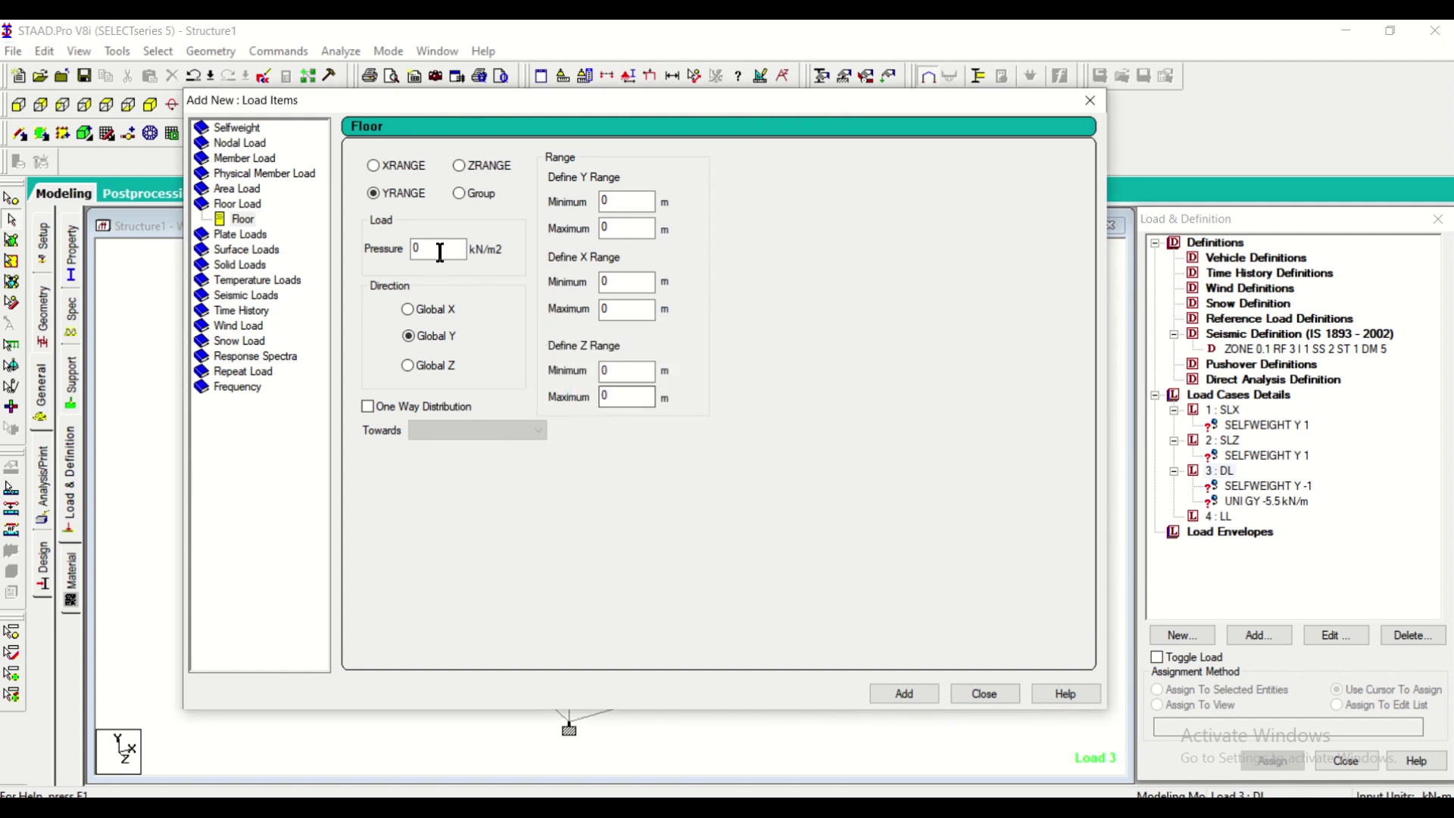
{"action": "type", "text": "-2.5"}
{"action": "left_click", "coordinate": [908, 693]}
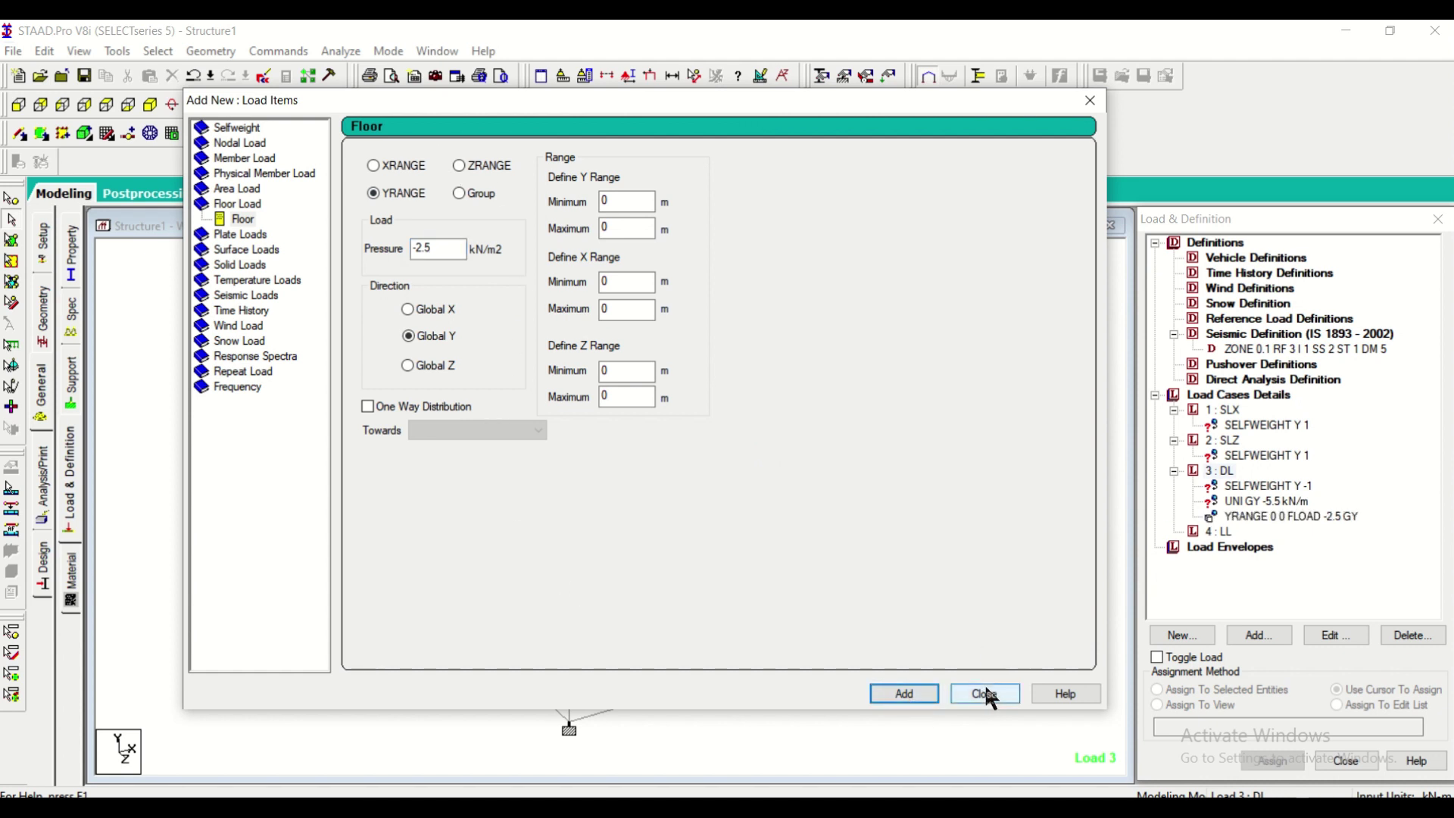
{"action": "left_click", "coordinate": [629, 202]}
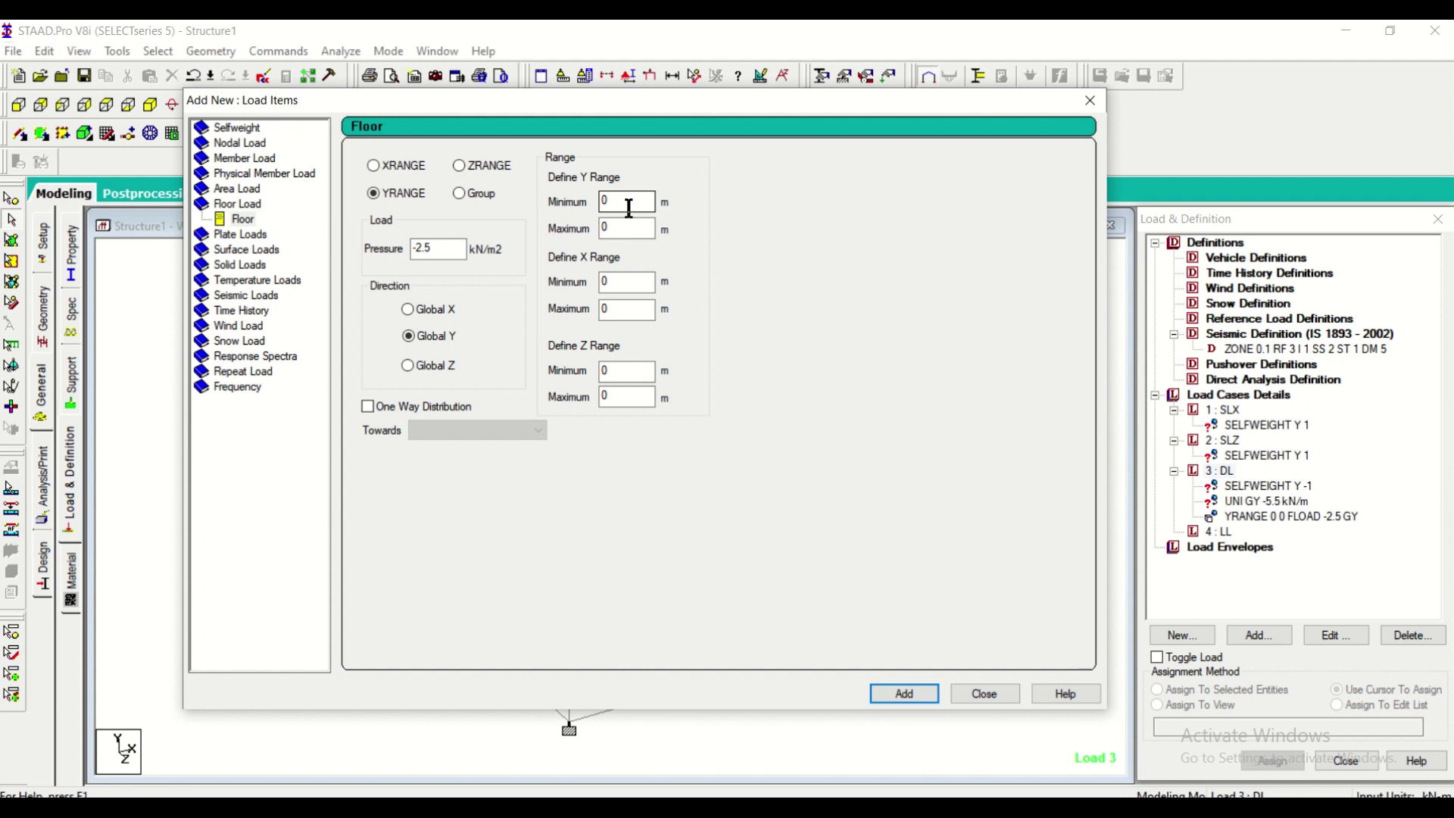
{"action": "left_click", "coordinate": [1089, 100]}
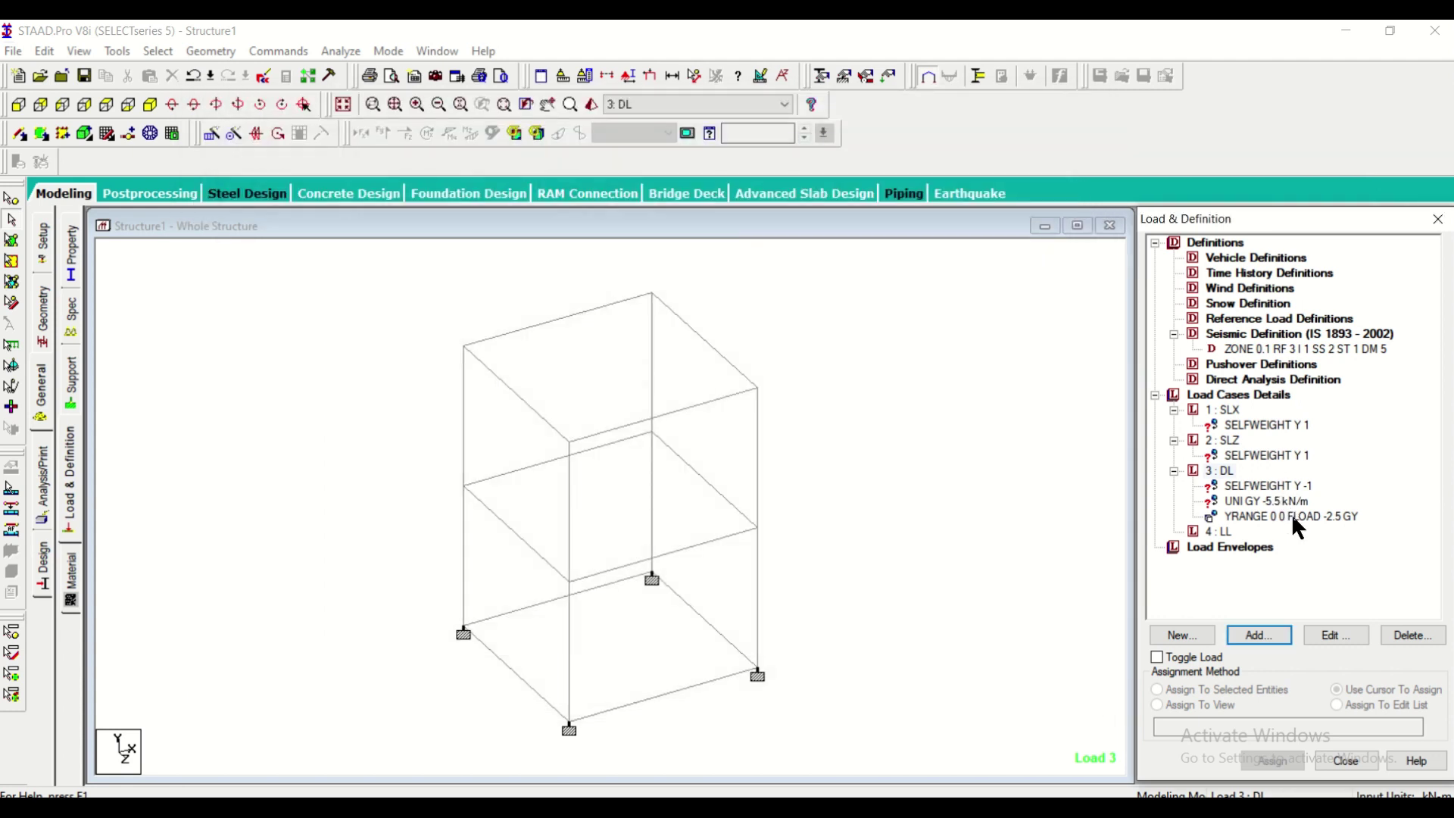
Edit the DL floor load and set its Y range to a minimum of 2 m and a maximum of 7 m
{"action": "left_click", "coordinate": [1290, 515]}
{"action": "left_click", "coordinate": [1324, 638]}
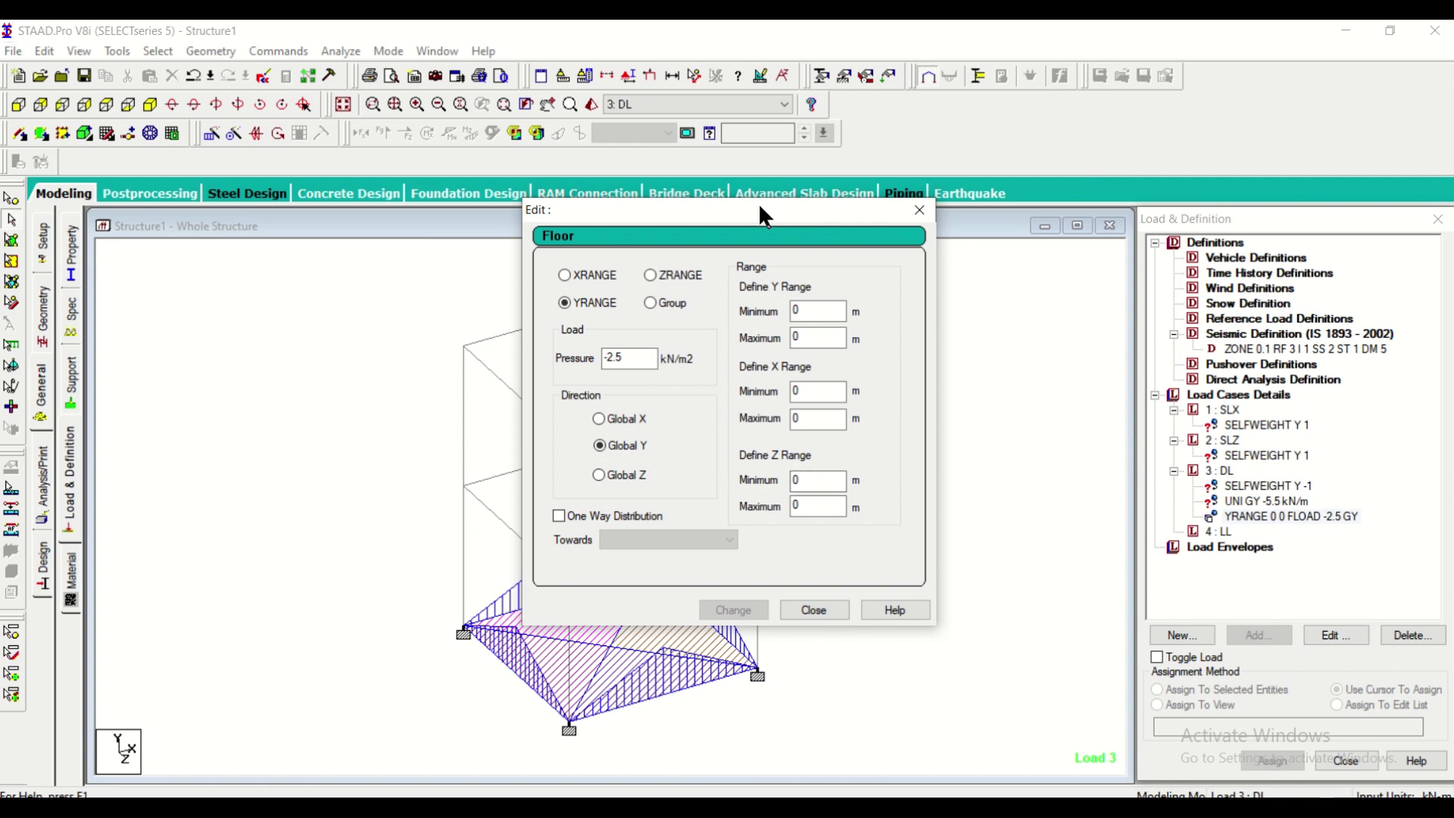
{"action": "left_click_drag", "start_coordinate": [757, 204], "coordinate": [363, 191]}
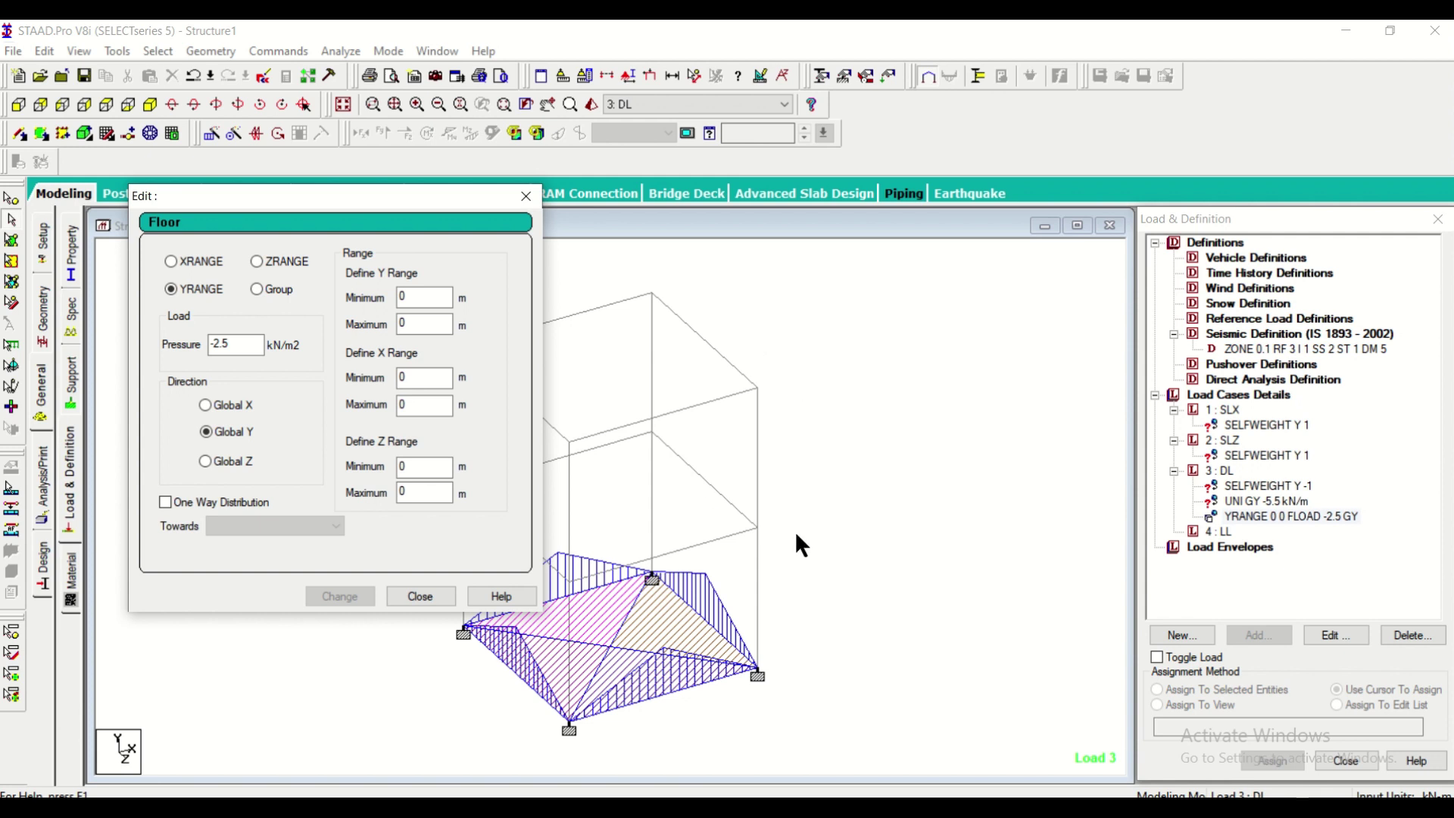
{"action": "double_click", "coordinate": [413, 297]}
{"action": "type", "text": "2"}
{"action": "key", "text": "Tab"}
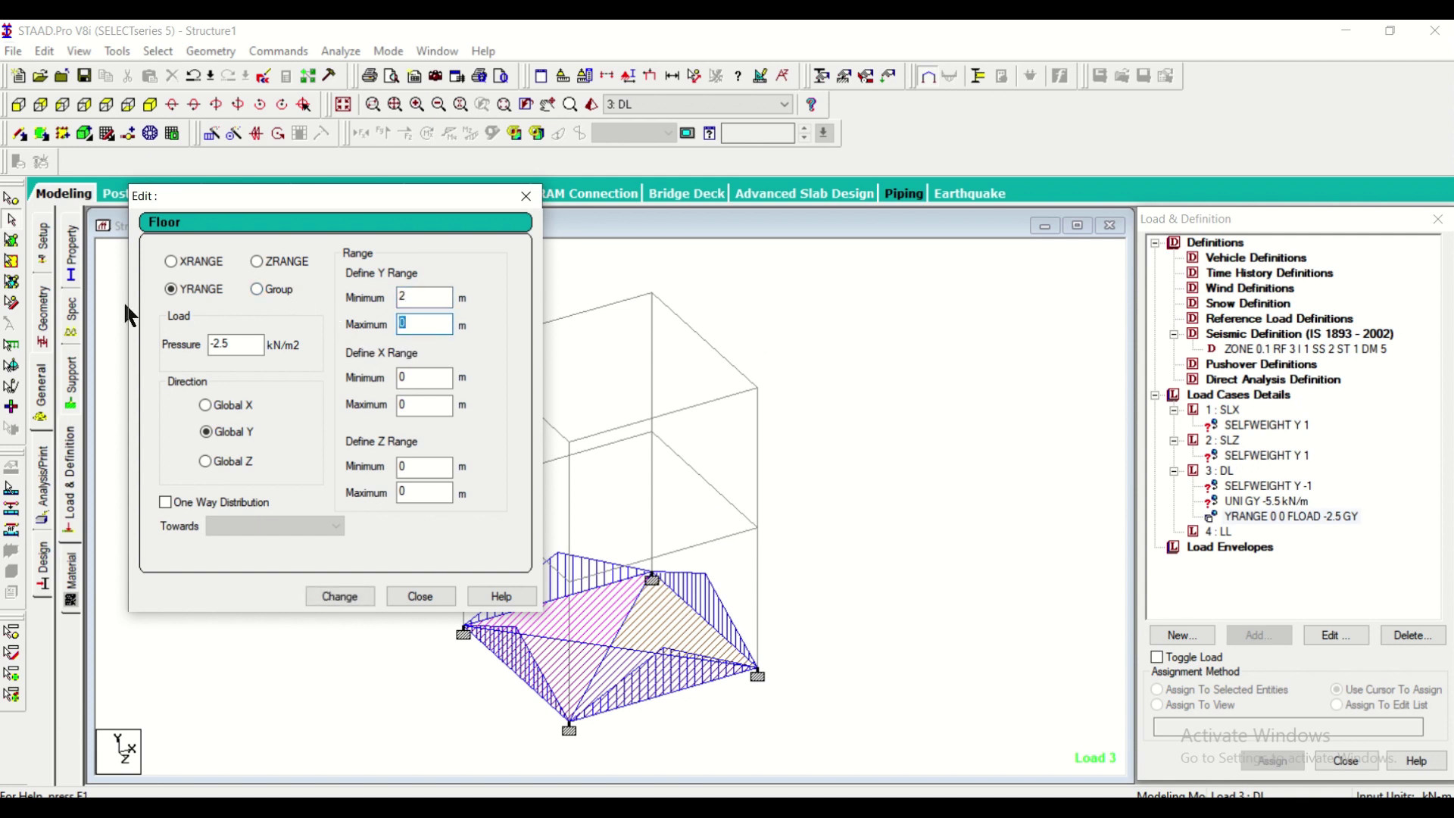
{"action": "type", "text": "7"}
{"action": "key", "text": "Tab"}
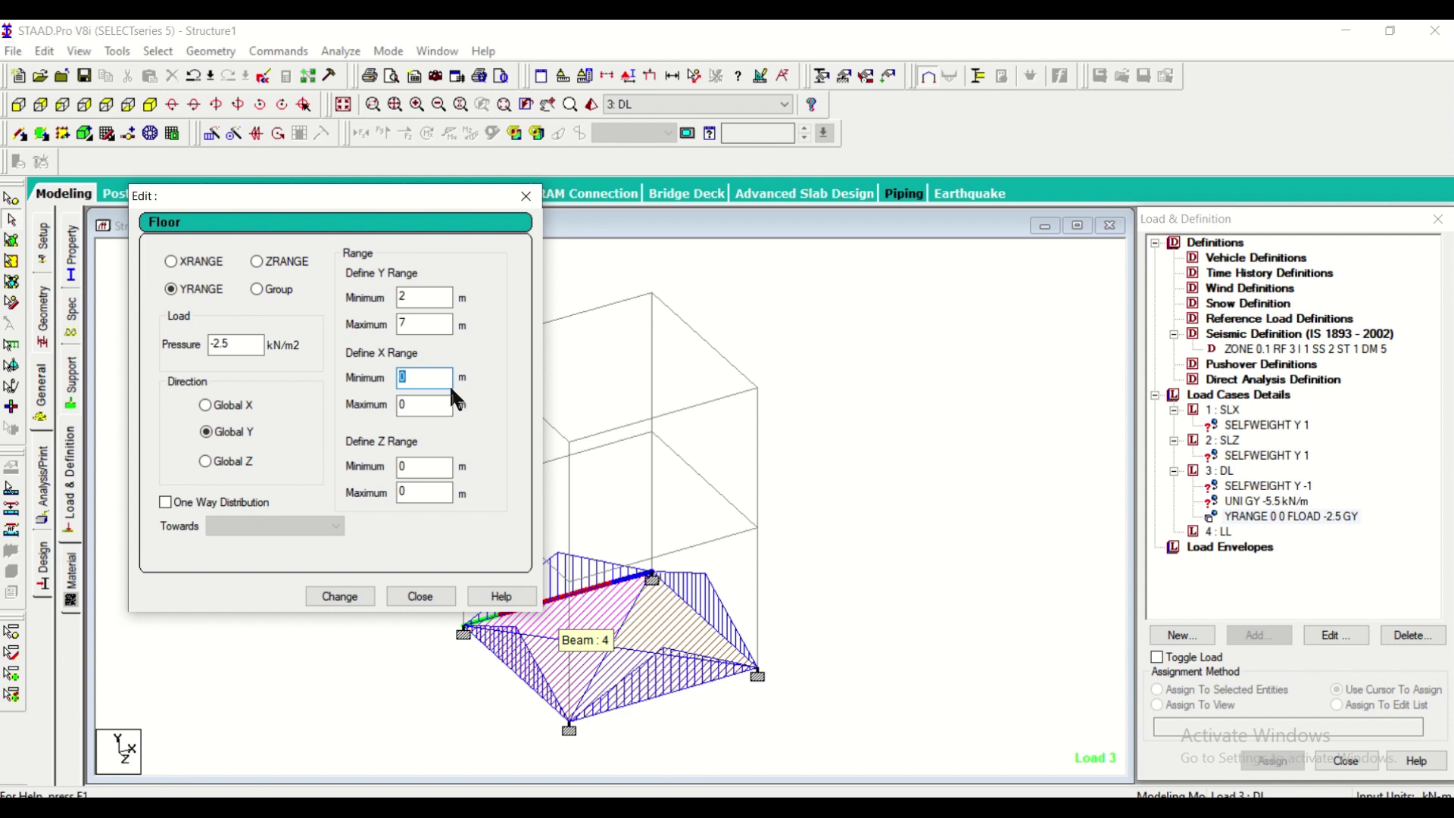
Set the floor load's X range and Z range each from -1 to 5 m and apply the change
{"action": "type", "text": "-1"}
{"action": "key", "text": "Tab"}
{"action": "type", "text": "5"}
{"action": "key", "text": "Tab"}
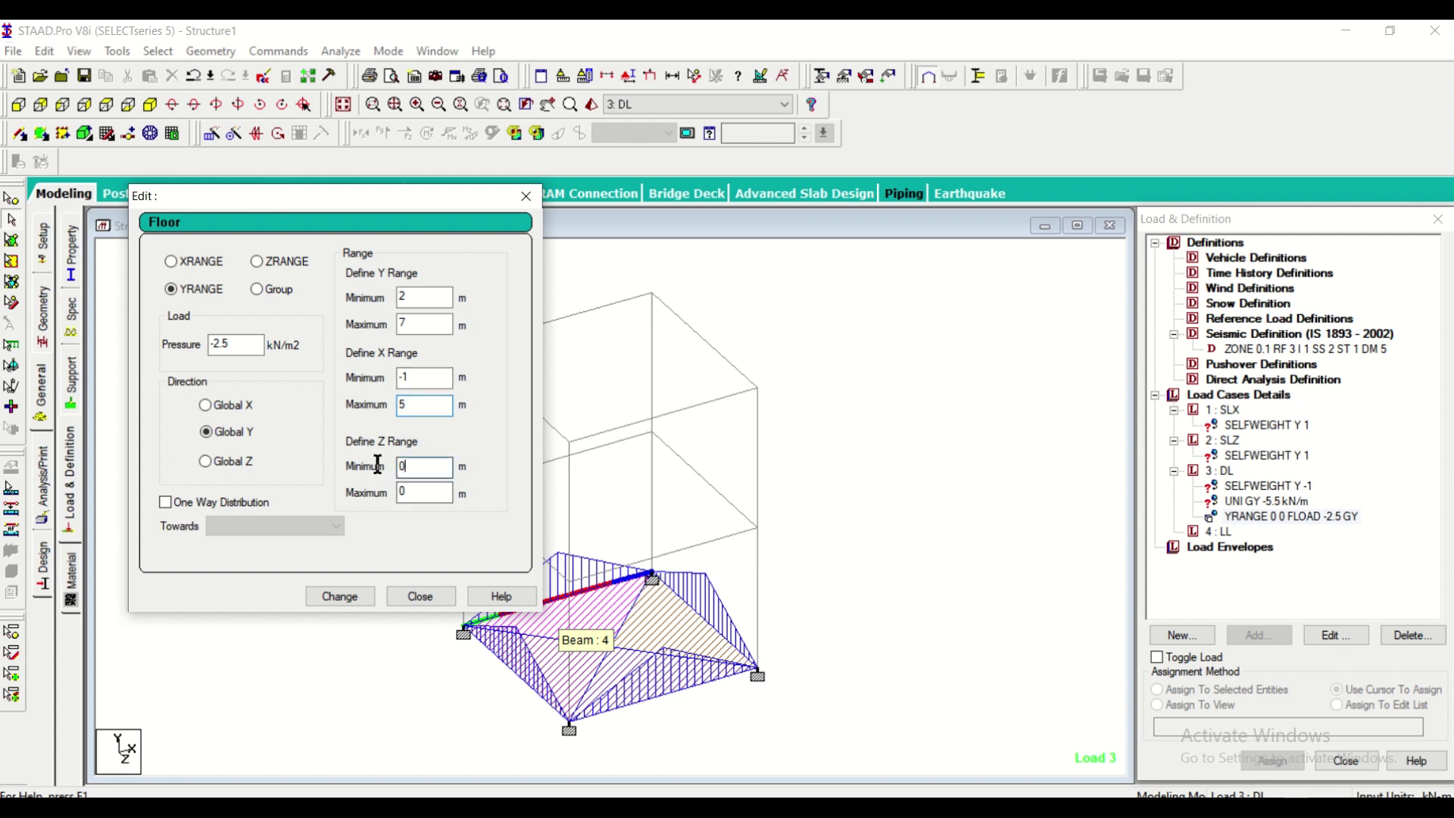
{"action": "type", "text": "-1"}
{"action": "key", "text": "Tab"}
{"action": "type", "text": "5"}
{"action": "left_click", "coordinate": [339, 595]}
{"action": "left_click", "coordinate": [413, 595]}
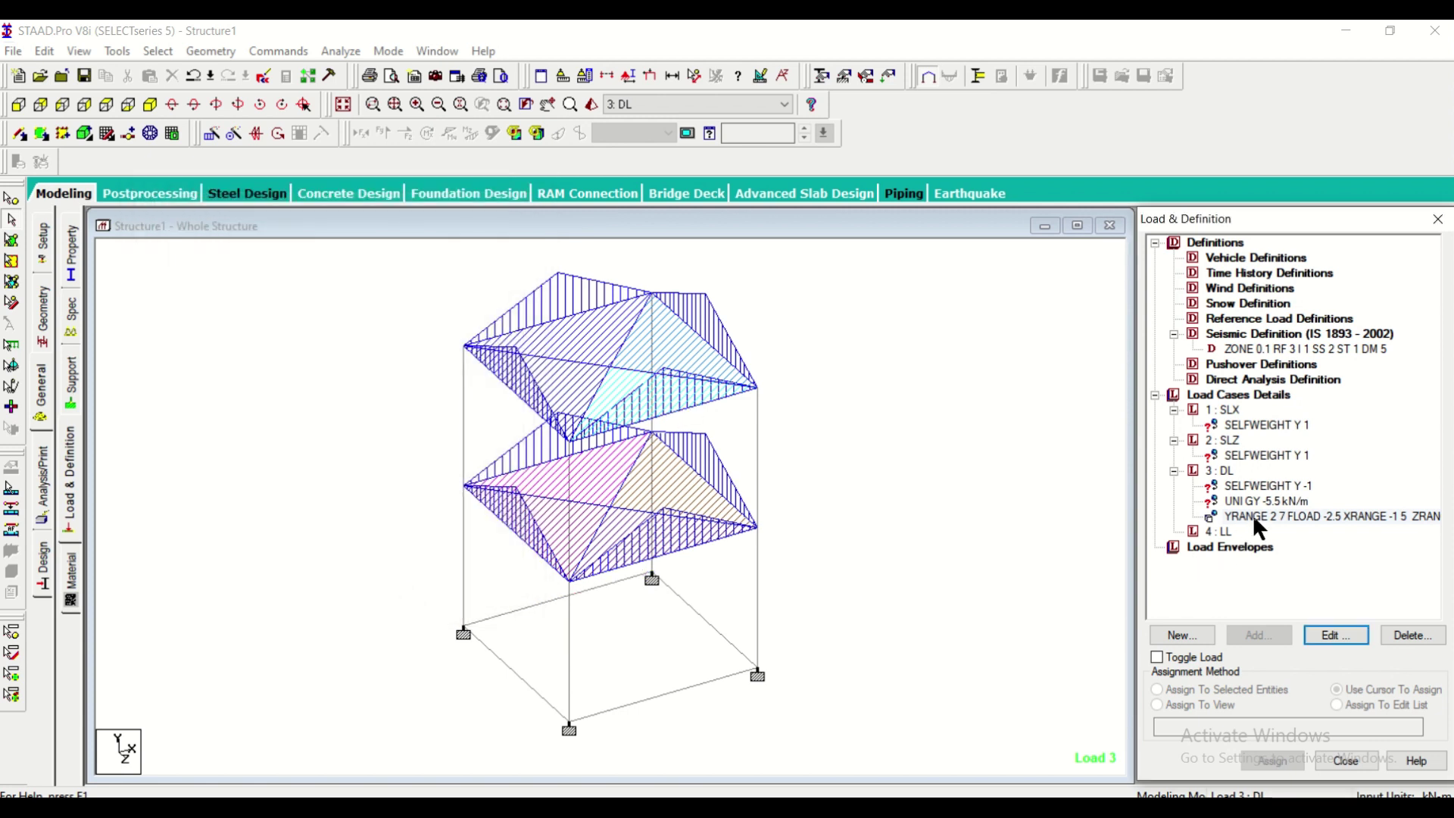
Assign the UNI GY -5.5 kN/m load to the selected horizontal beams of all three levels
{"action": "left_click", "coordinate": [1228, 521]}
{"action": "left_click", "coordinate": [1263, 501]}
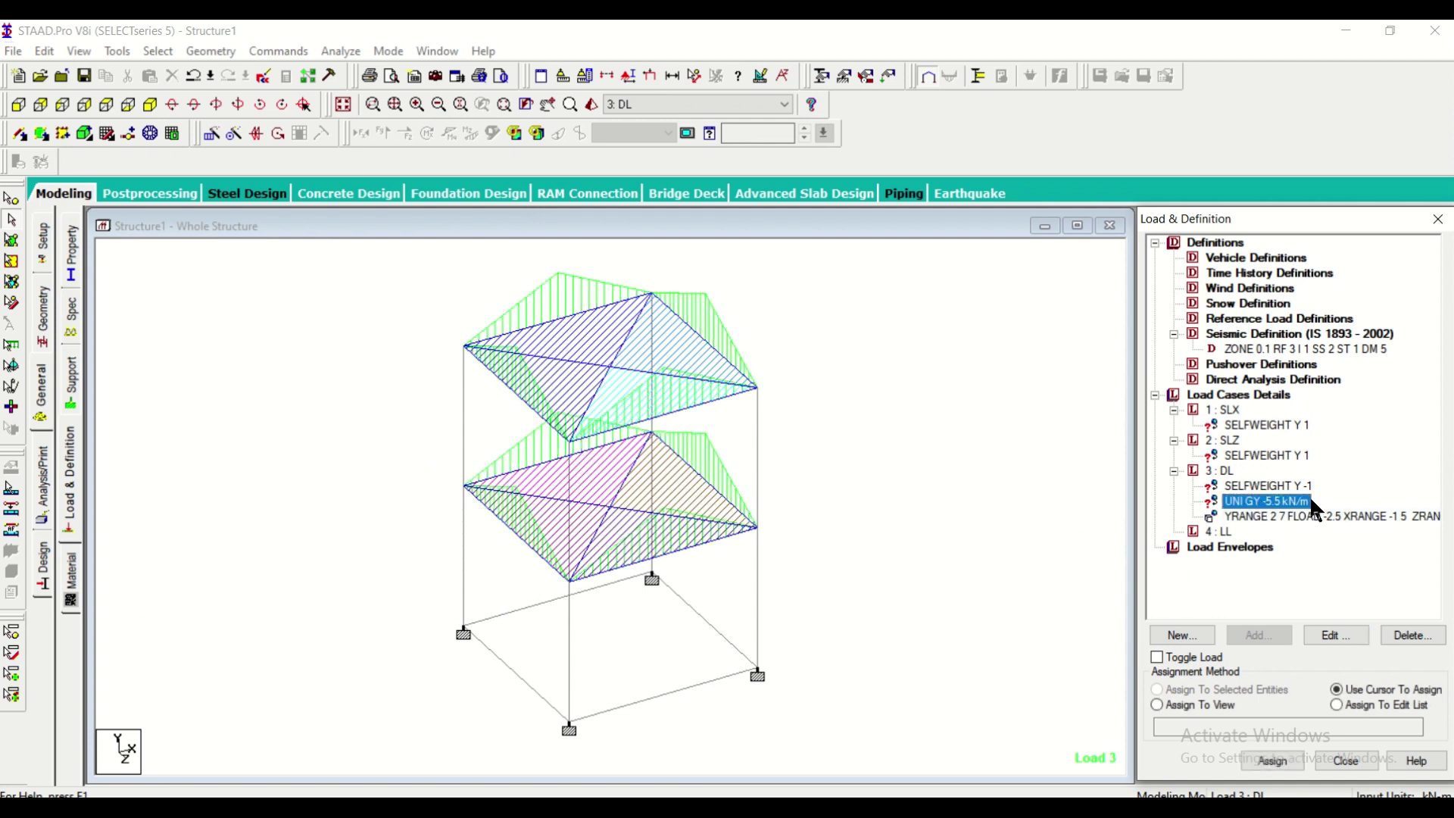
{"action": "scroll", "coordinate": [661, 633], "scroll_direction": "up", "scroll_amount": 1}
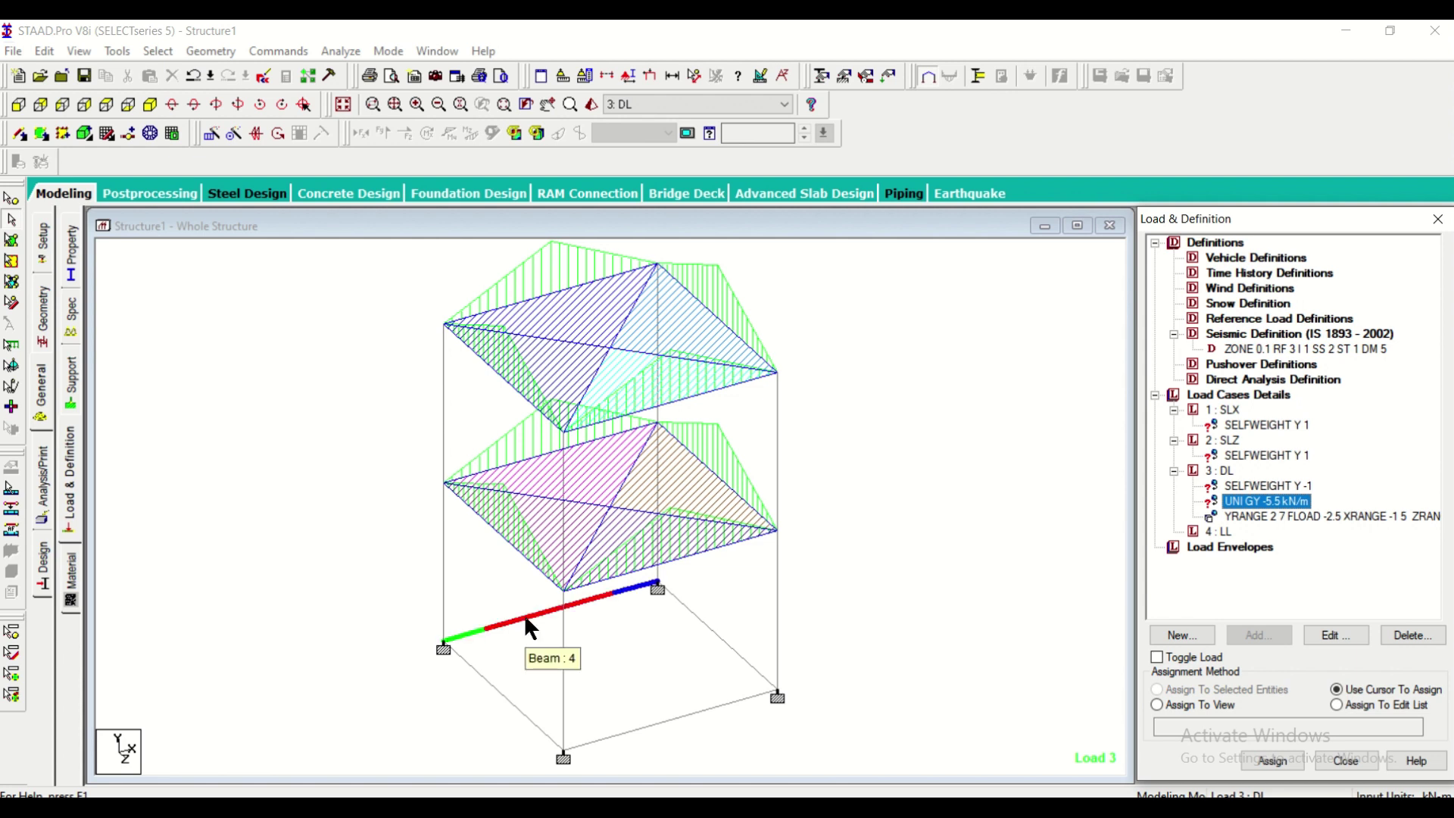
{"action": "left_click", "coordinate": [19, 105]}
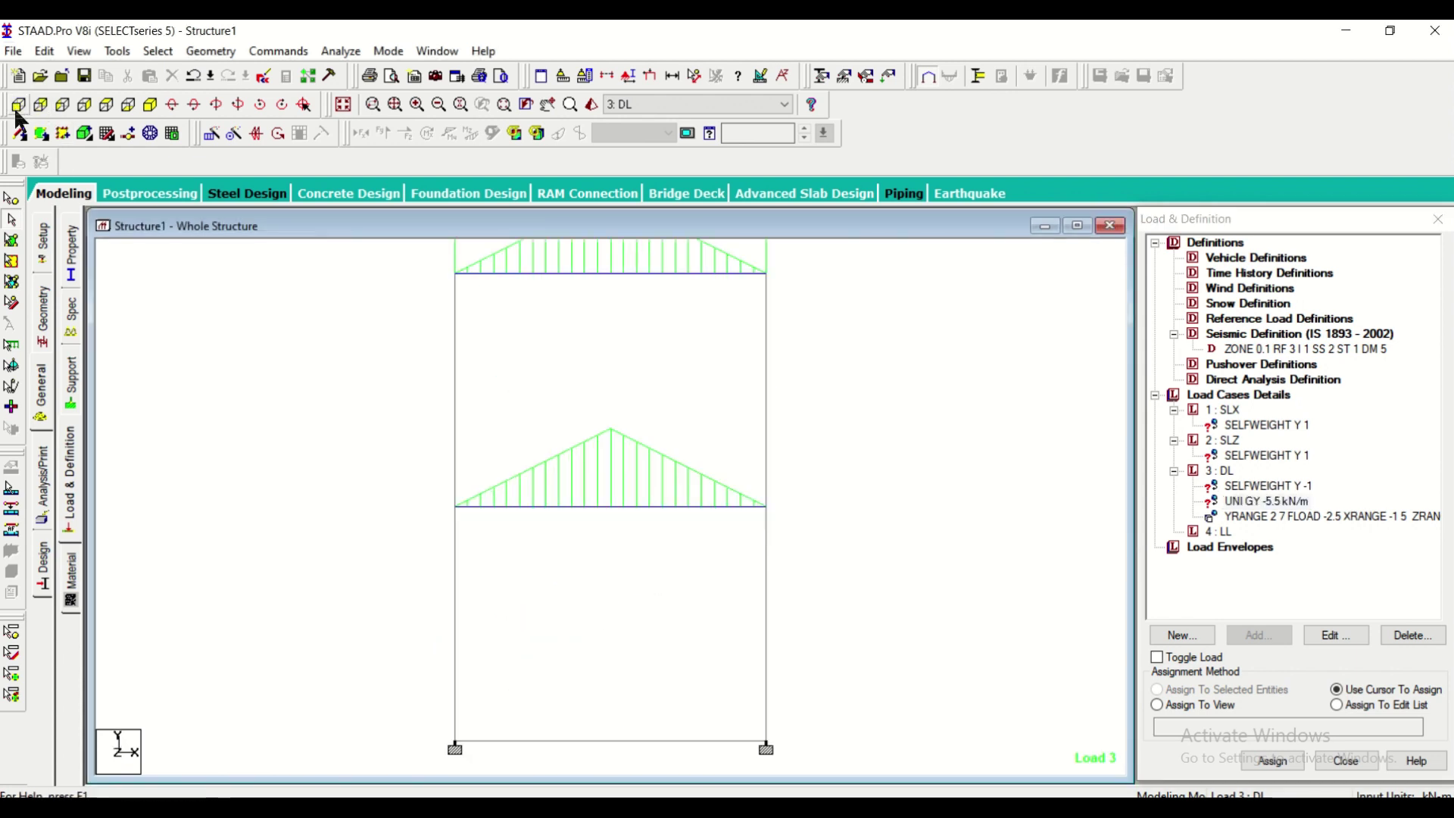
{"action": "left_click_drag", "start_coordinate": [490, 315], "coordinate": [758, 372]}
{"action": "left_click_drag", "start_coordinate": [445, 483], "coordinate": [818, 569]}
{"action": "left_click_drag", "start_coordinate": [471, 662], "coordinate": [778, 709]}
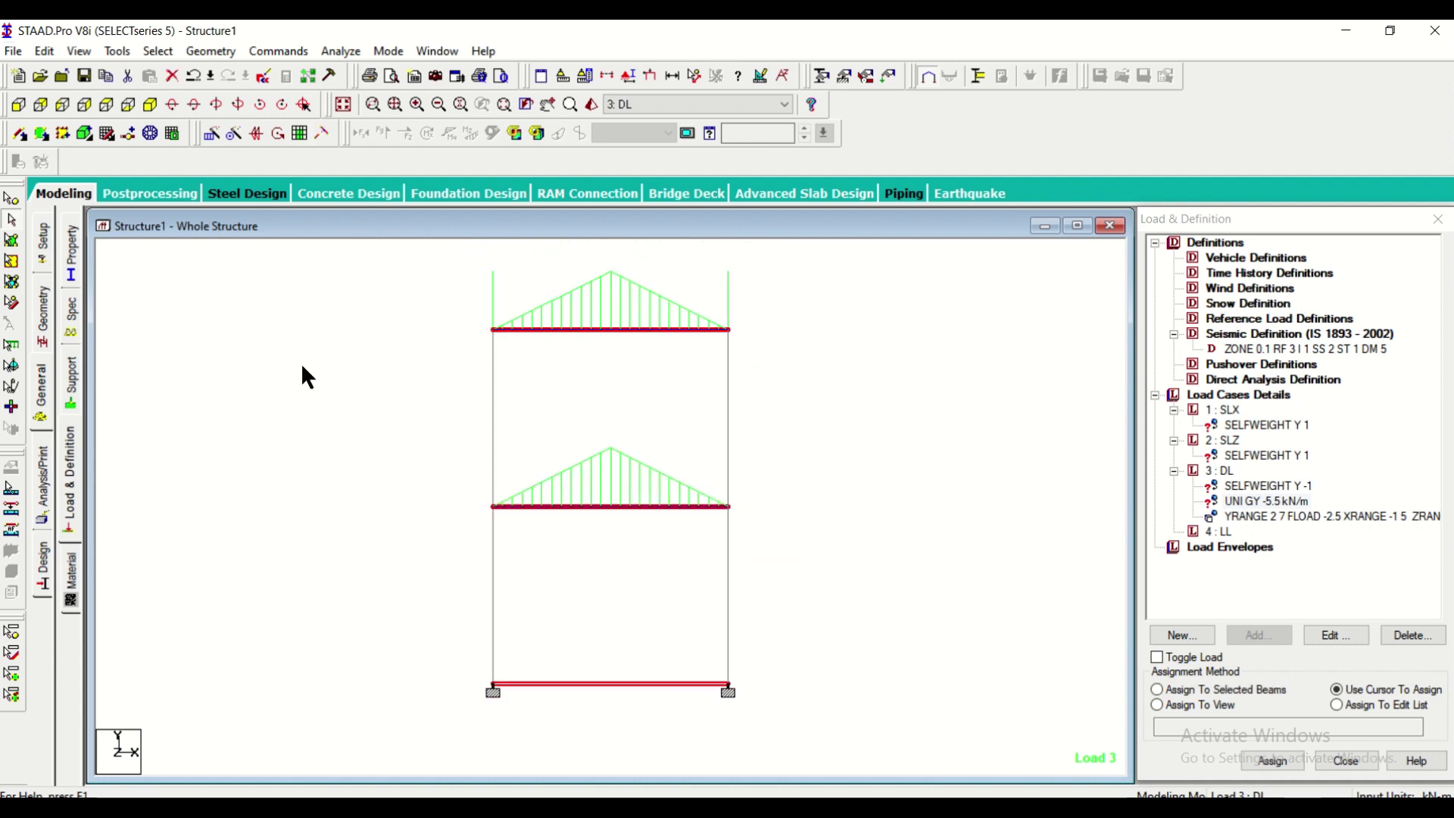
{"action": "left_click", "coordinate": [150, 105]}
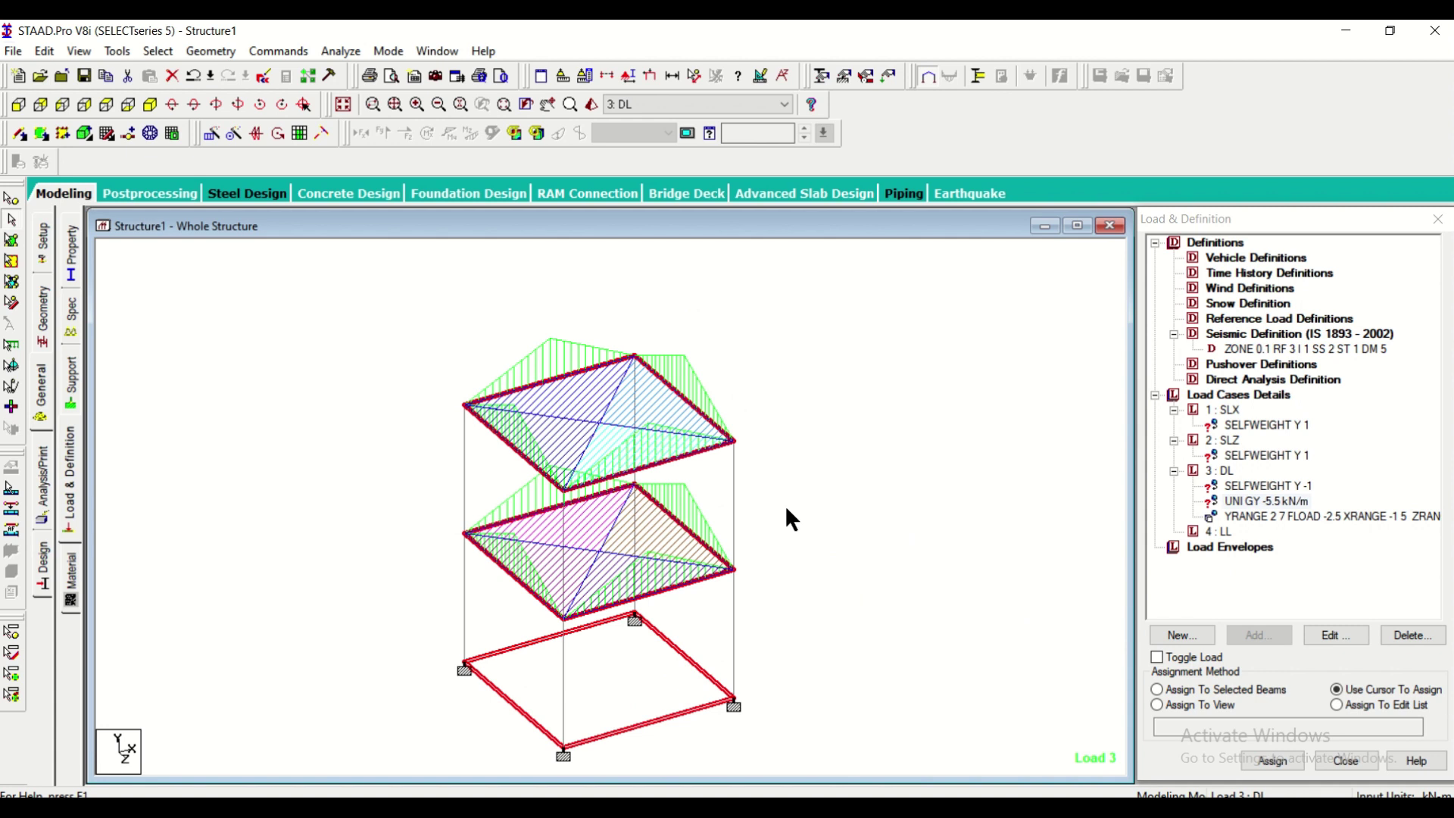
{"action": "middle_click_drag", "start_coordinate": [803, 621], "coordinate": [887, 582]}
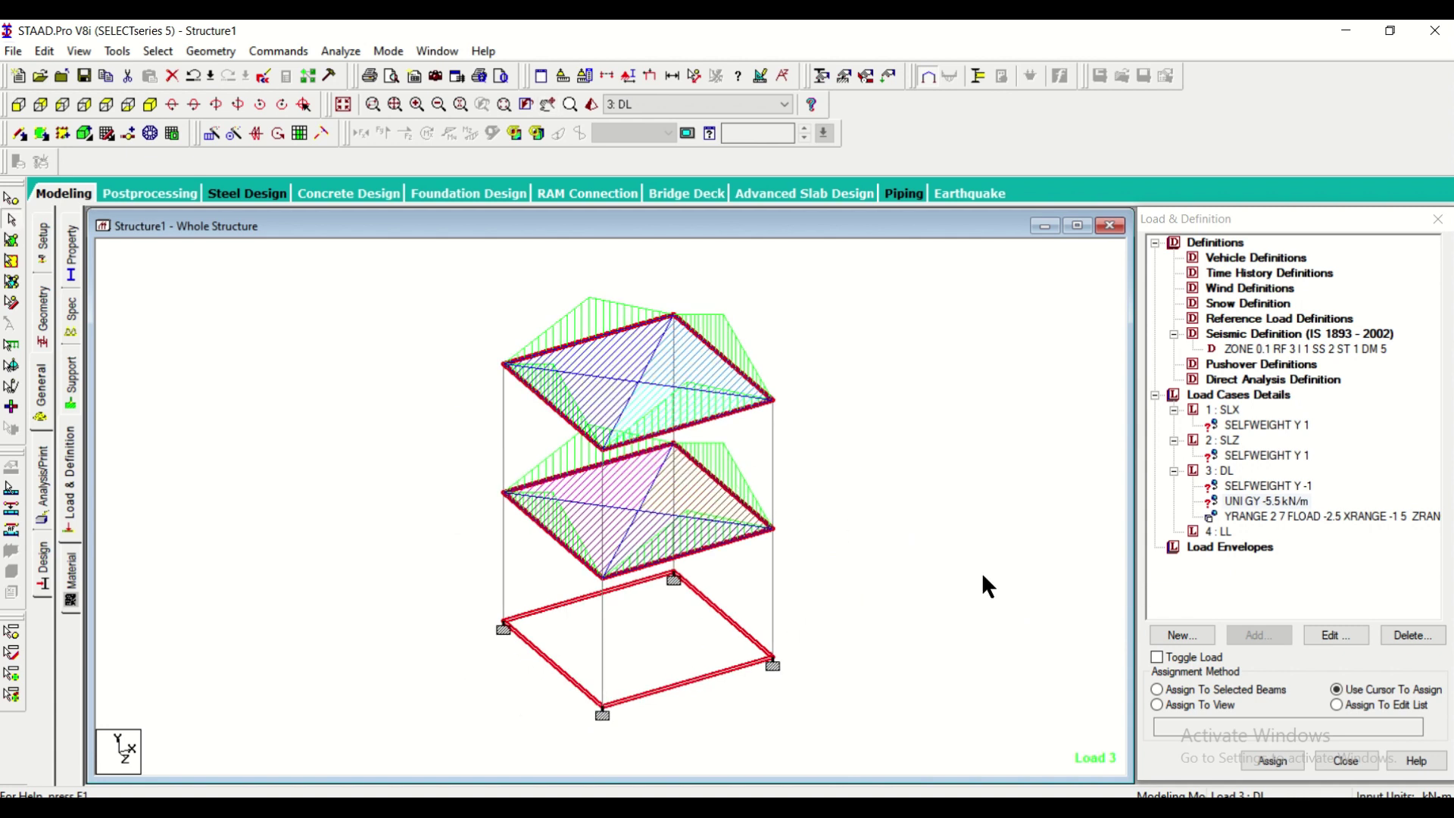
{"action": "left_click", "coordinate": [1220, 692]}
{"action": "left_click", "coordinate": [1254, 757]}
{"action": "left_click", "coordinate": [1325, 546]}
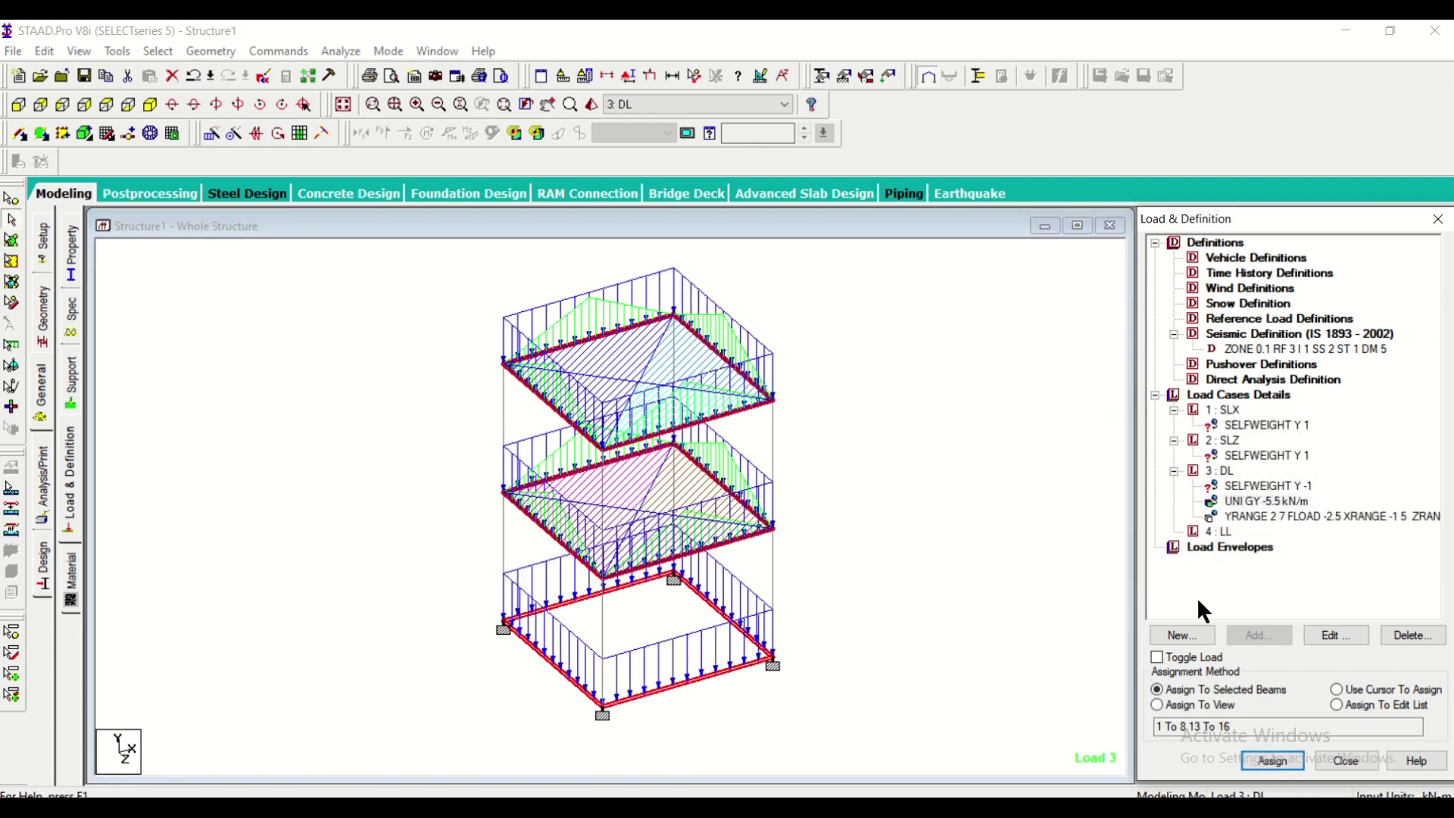